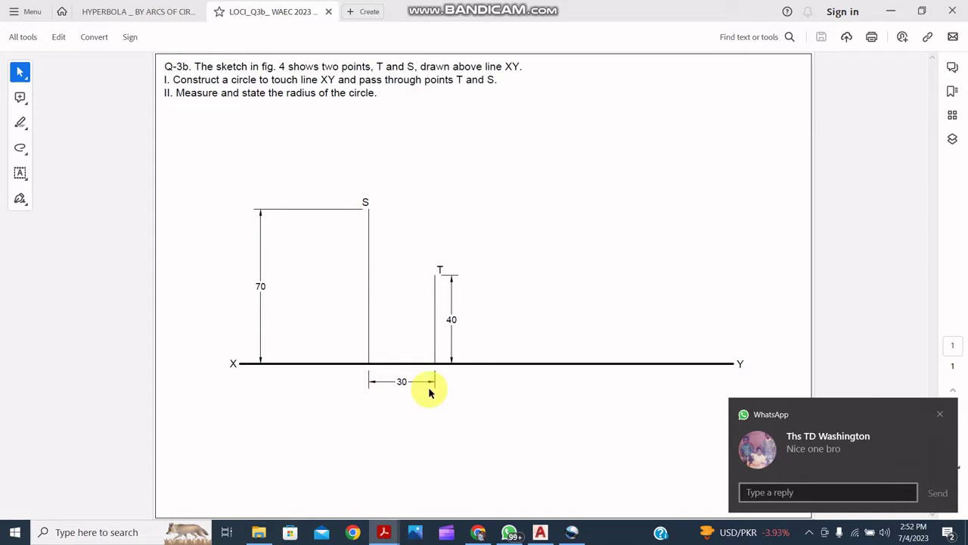
- Dismiss the WhatsApp toast and minimize Acrobat to reveal the AutoCAD sketch of S, T and XY
click(941, 414)
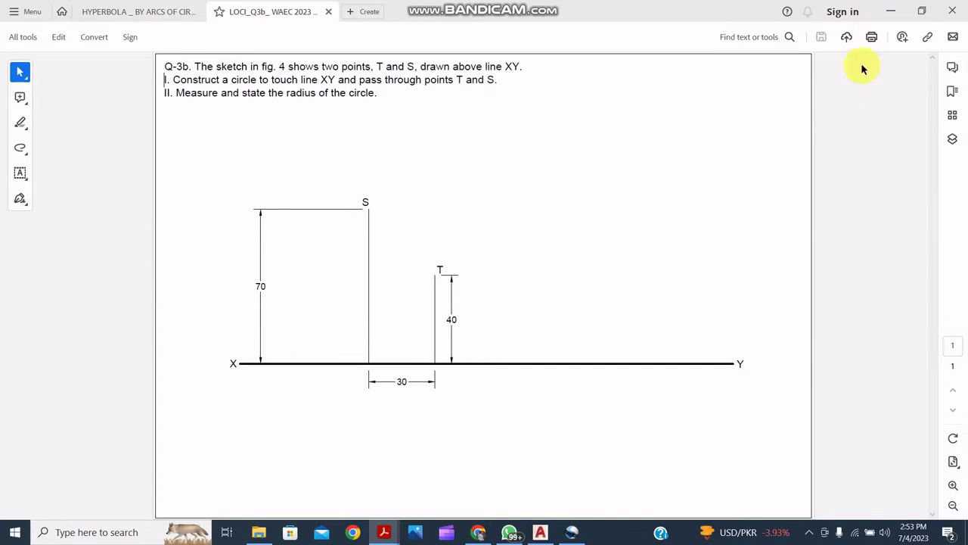
click(894, 11)
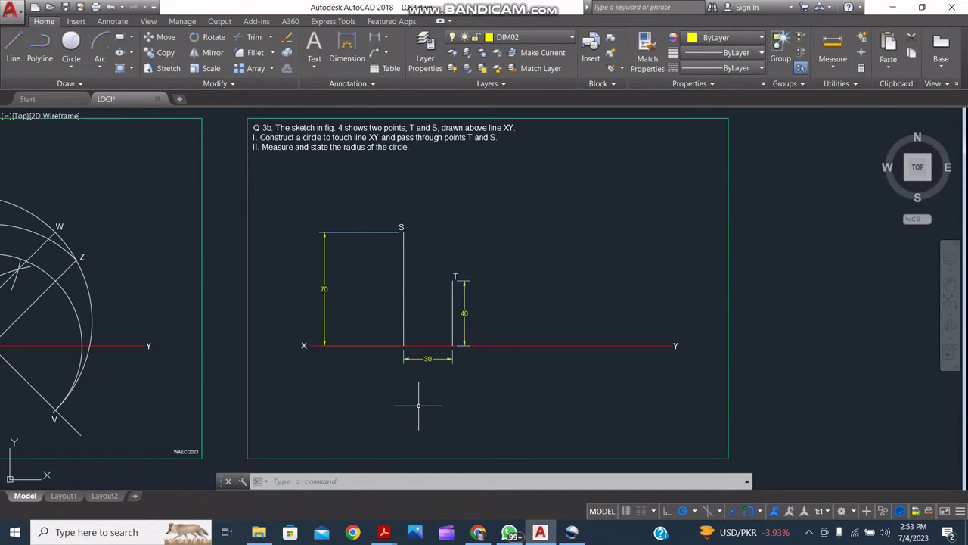
- Draw line ST from point S to point T
click(15, 45)
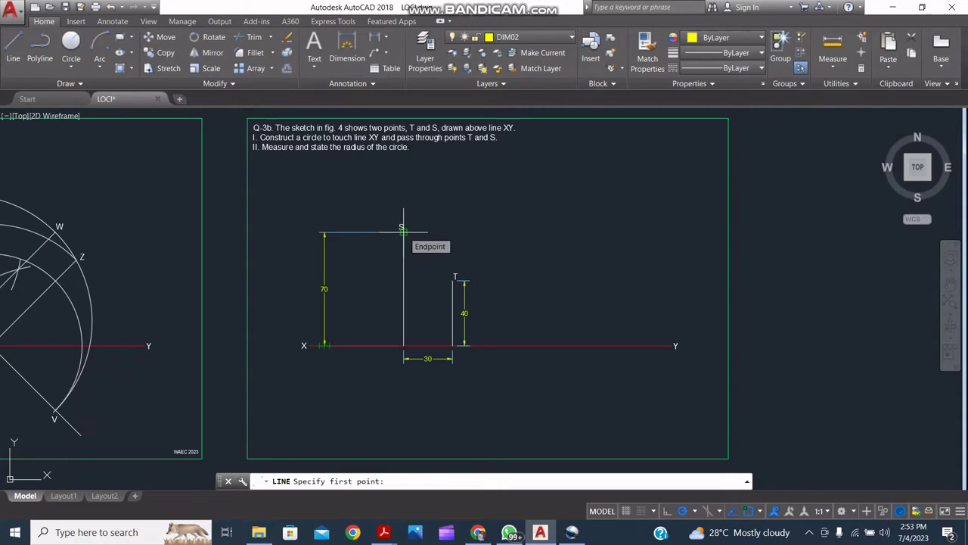
click(402, 227)
click(454, 279)
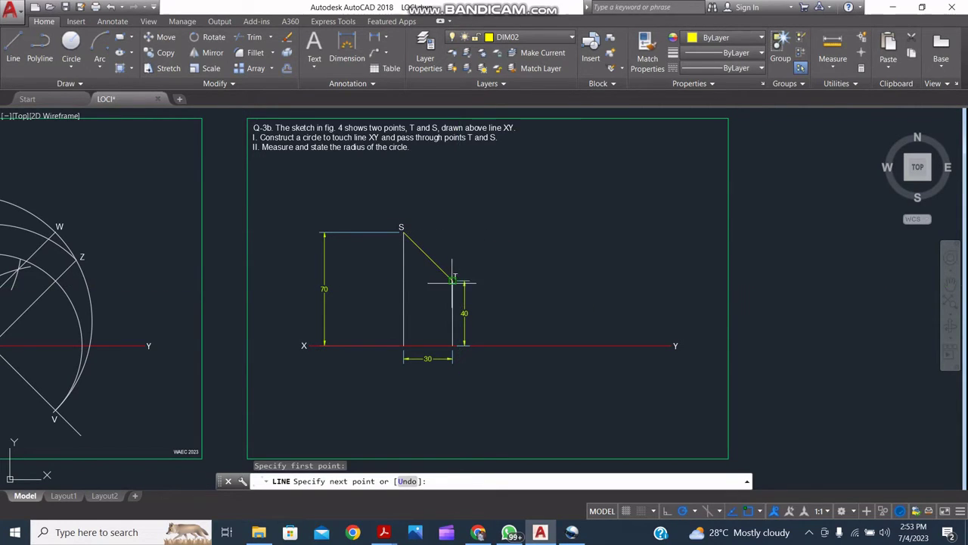
key(Escape)
- Grip-lengthen line ST from its T end so it runs down past line XY
click(440, 241)
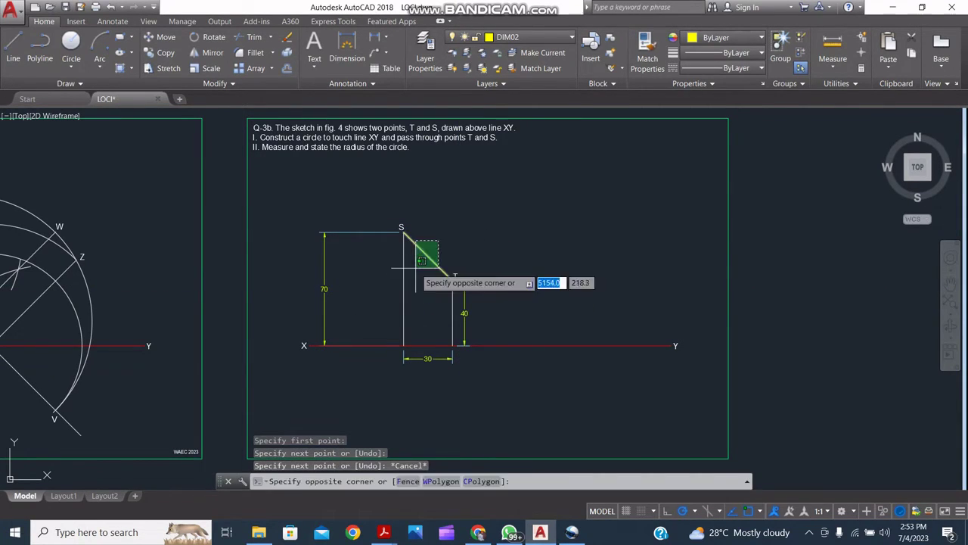
click(415, 269)
key(Escape)
click(566, 345)
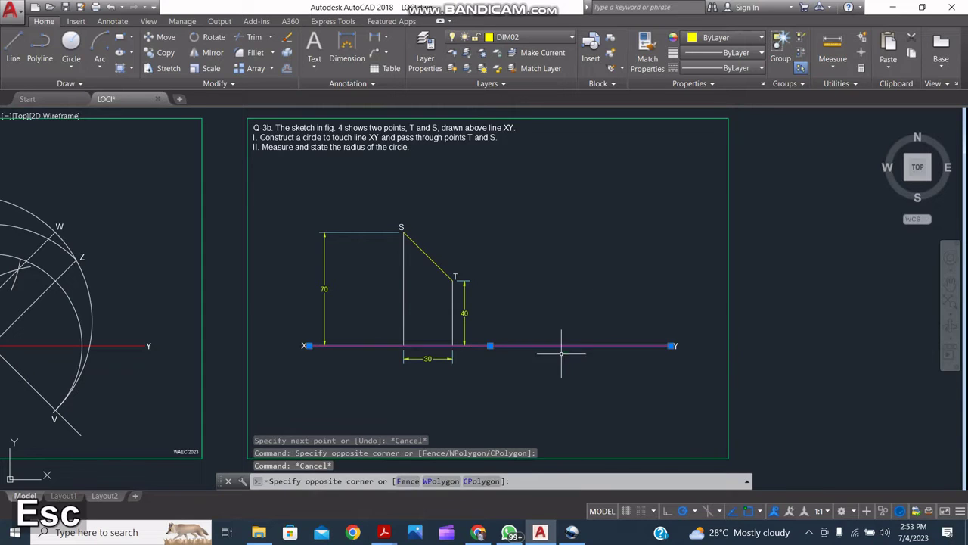
click(533, 372)
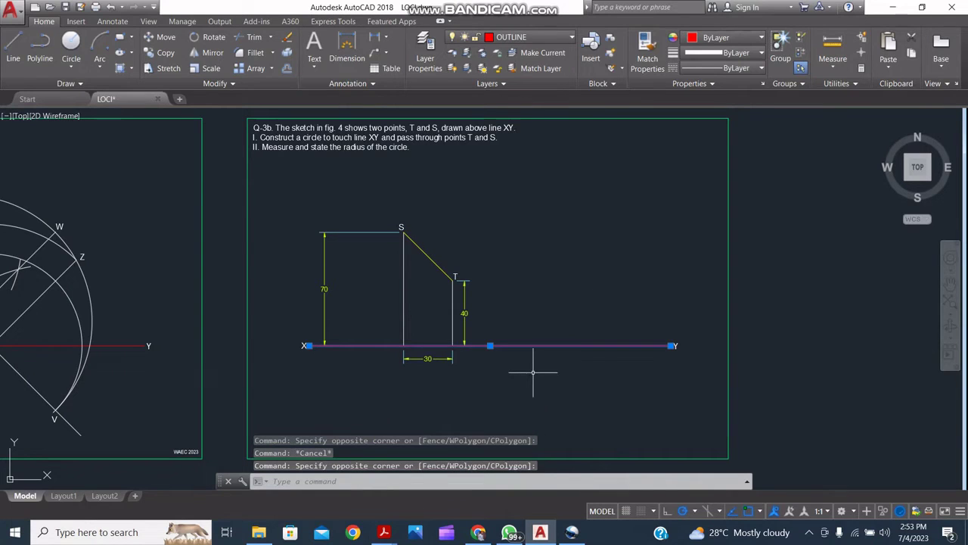
click(433, 261)
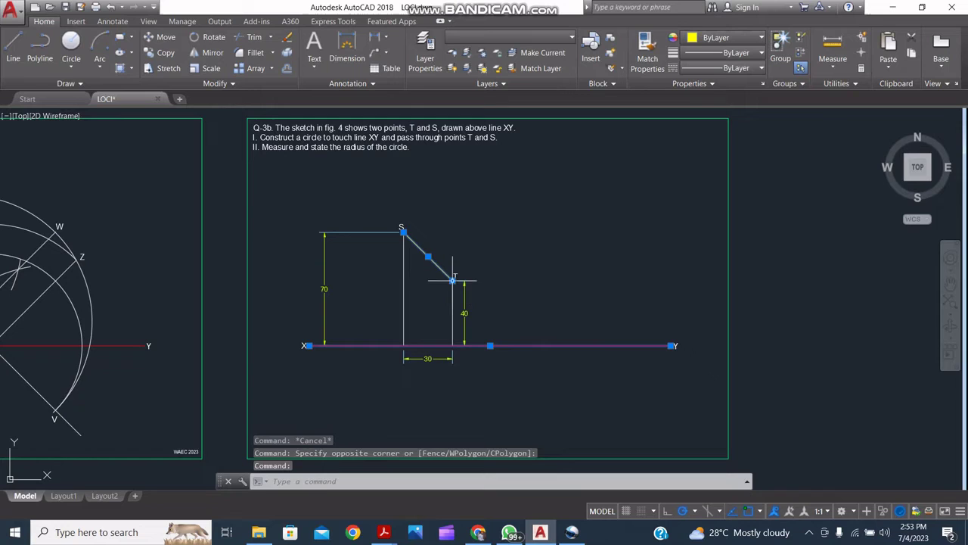
click(452, 280)
key(ctrl)
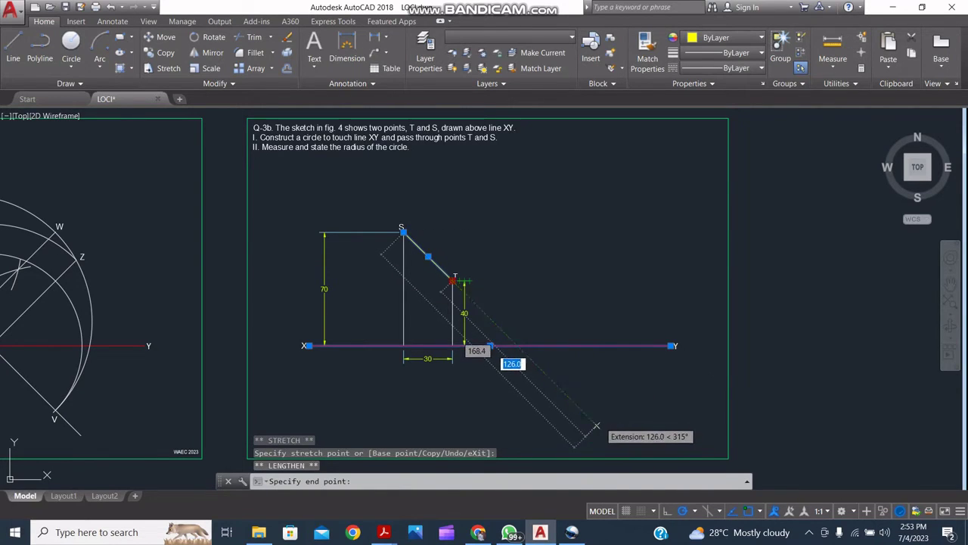
click(596, 425)
key(Escape)
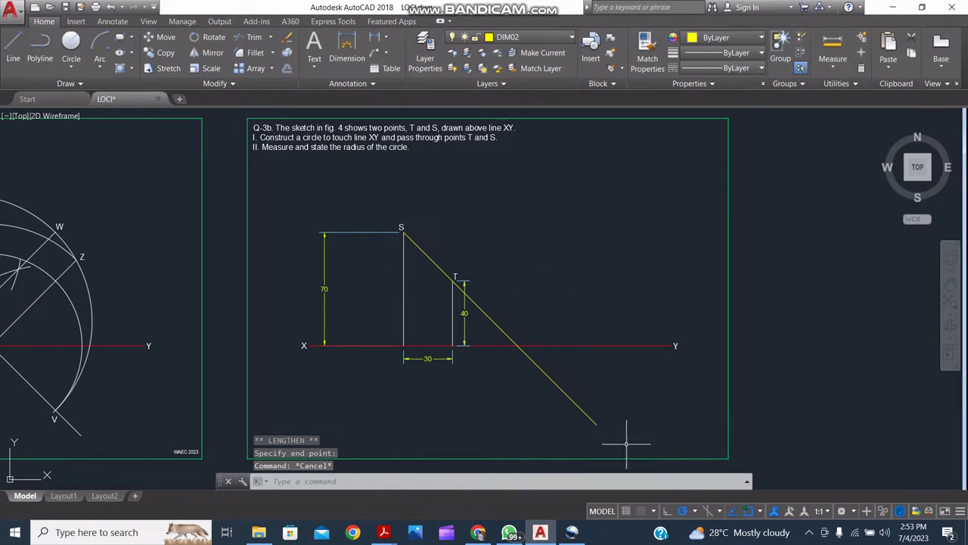
- Put the extended line on layer 0 and make layer 0 current
drag(610, 407, 566, 406)
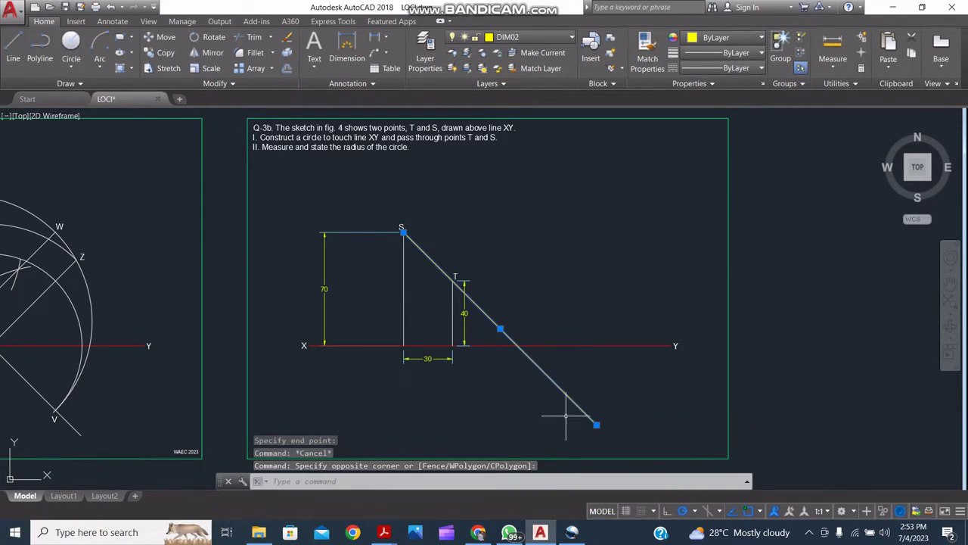
click(533, 37)
click(515, 52)
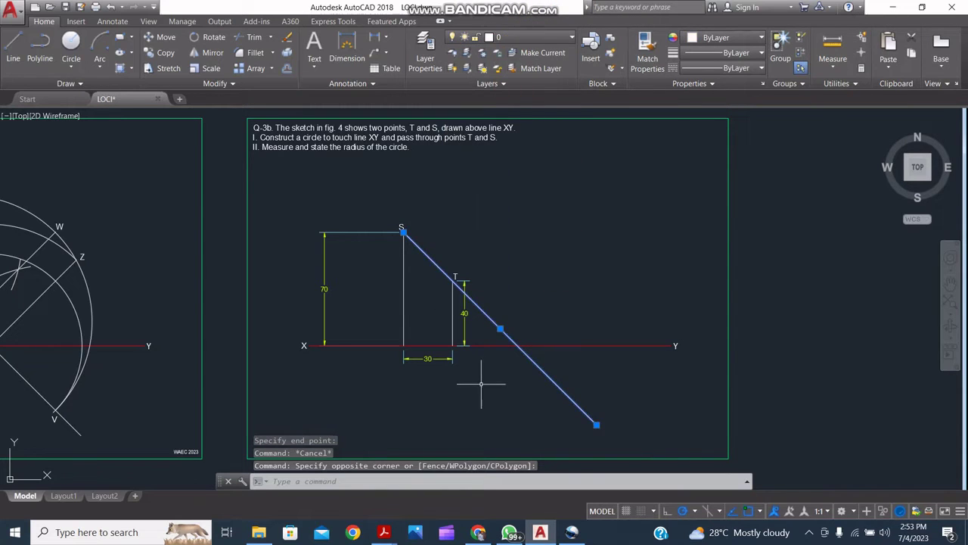
key(Escape)
click(539, 37)
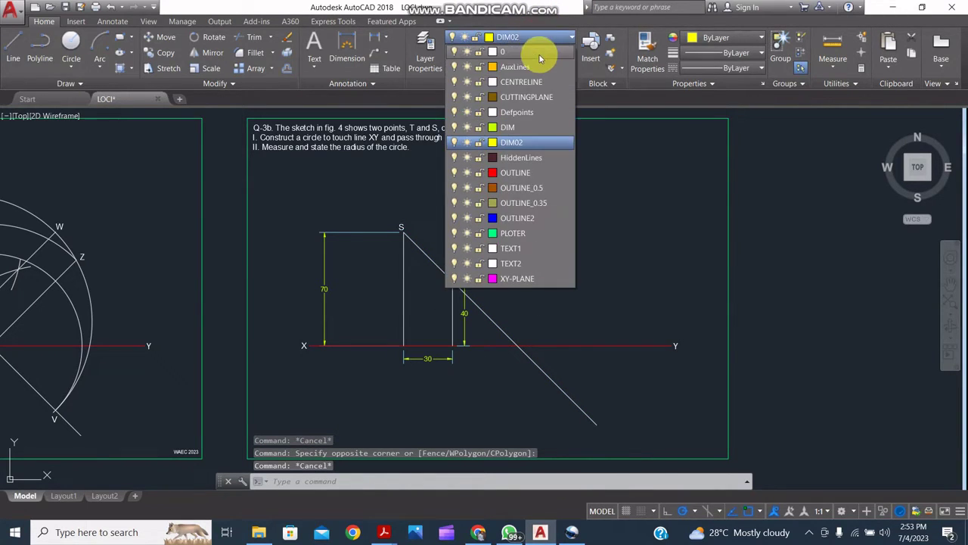
click(539, 55)
middle_drag(548, 288, 583, 275)
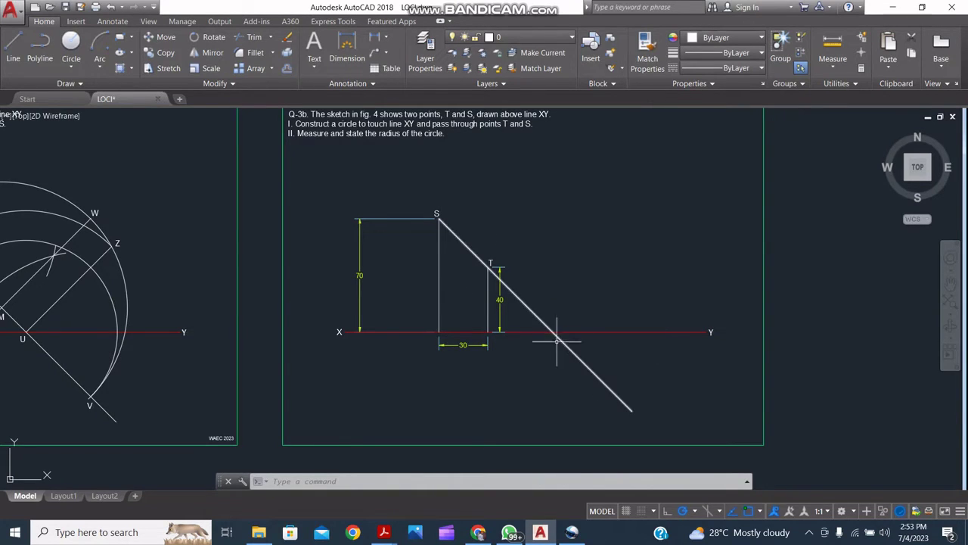
- Draw an arc centred at U from T round to the extended line, giving point V
mouse_move(543, 374)
middle_down()
mouse_move(469, 379)
mouse_move(432, 368)
mouse_move(481, 351)
middle_up()
scroll(429, 342, up, 2)
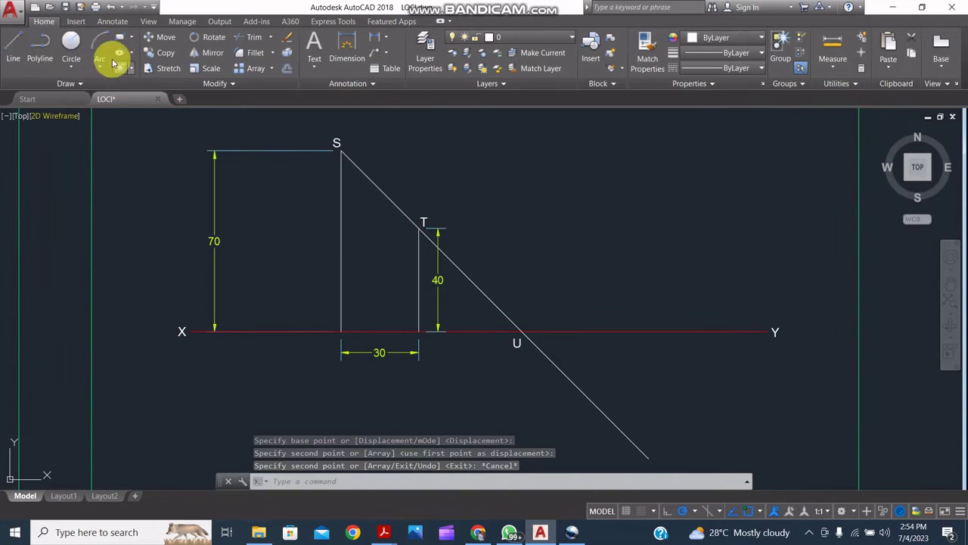
click(99, 49)
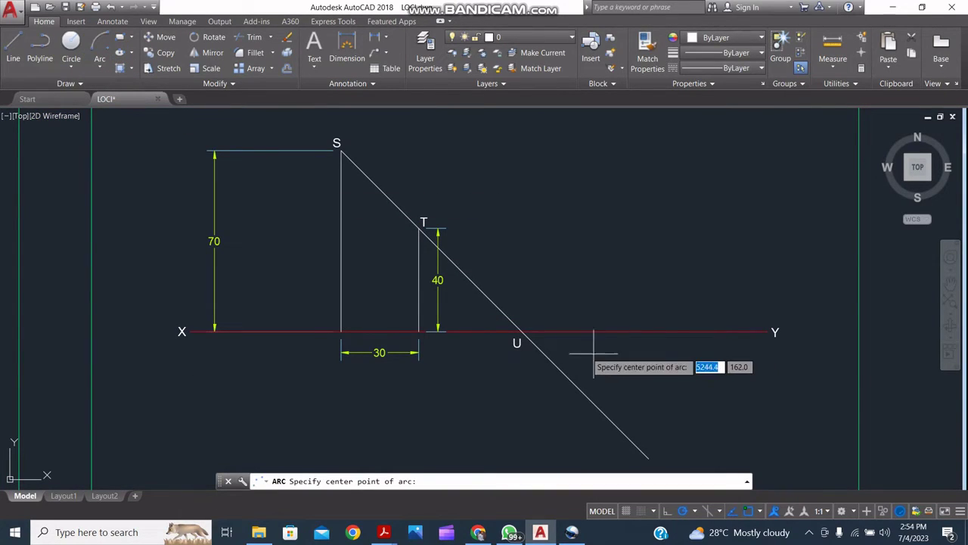
click(521, 331)
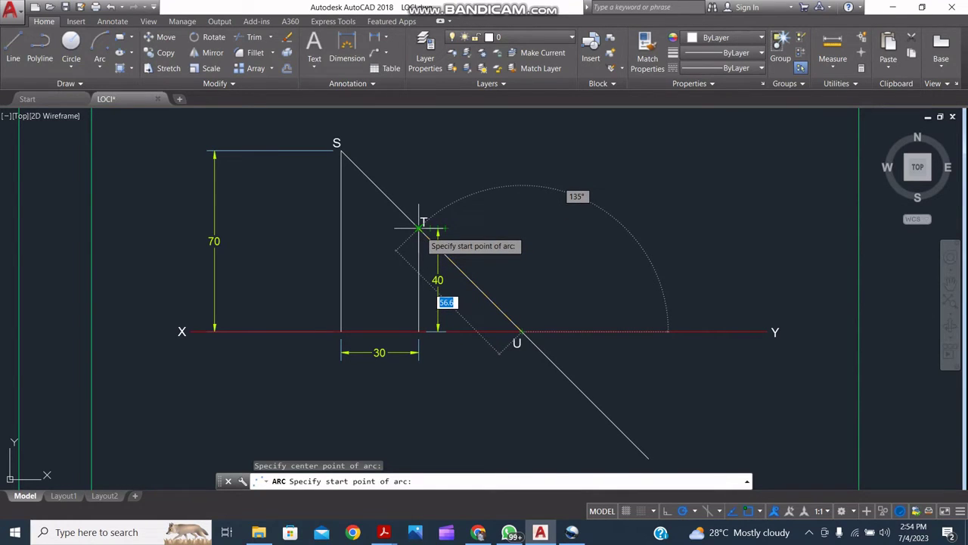
click(420, 226)
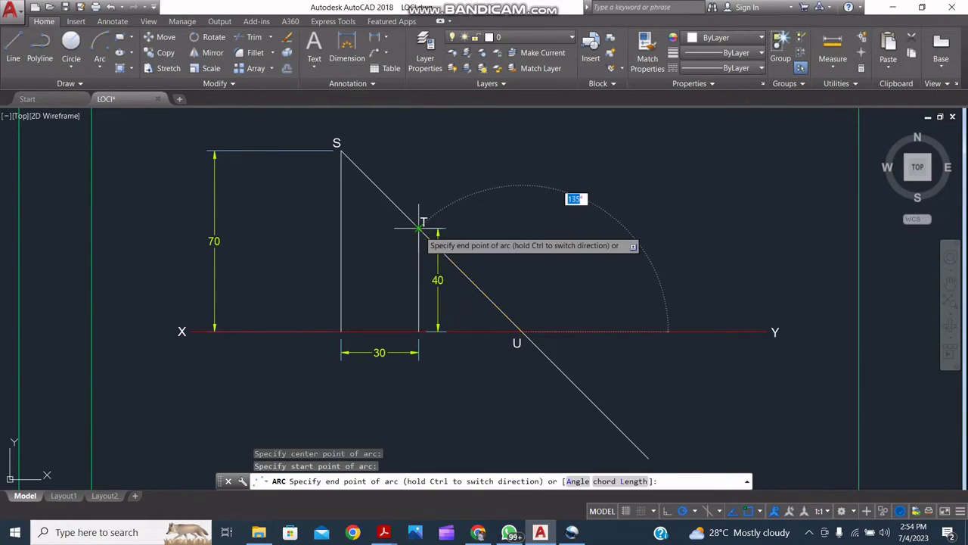
key(ctrl)
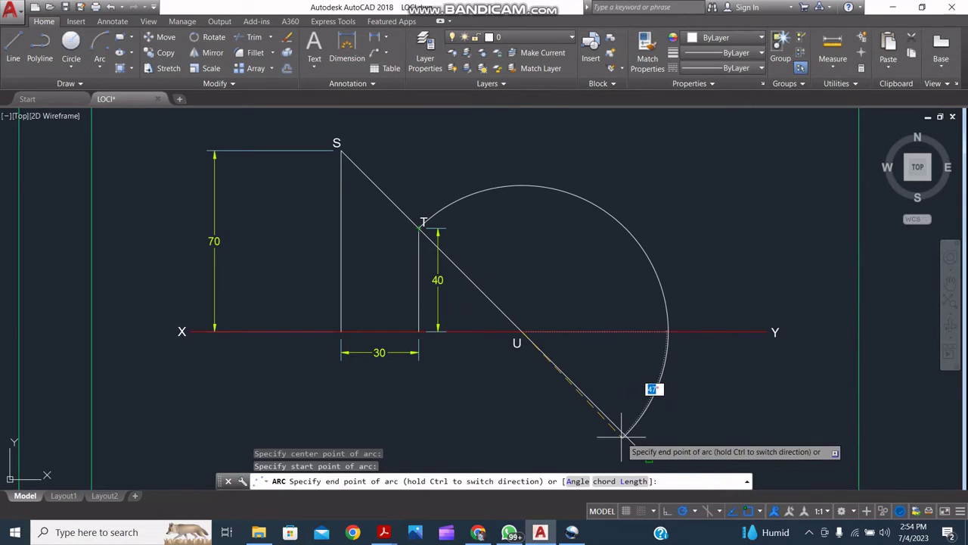
click(627, 437)
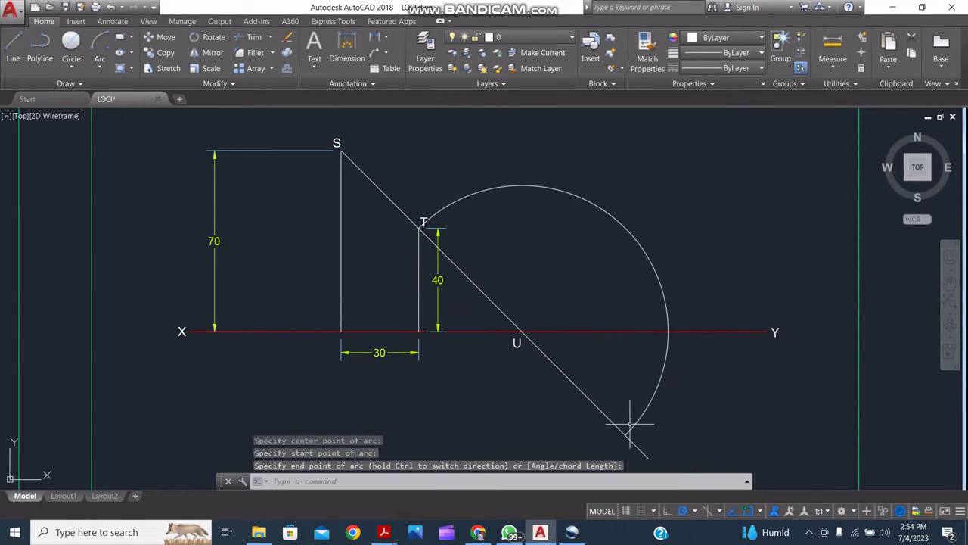
middle_drag(658, 429, 668, 412)
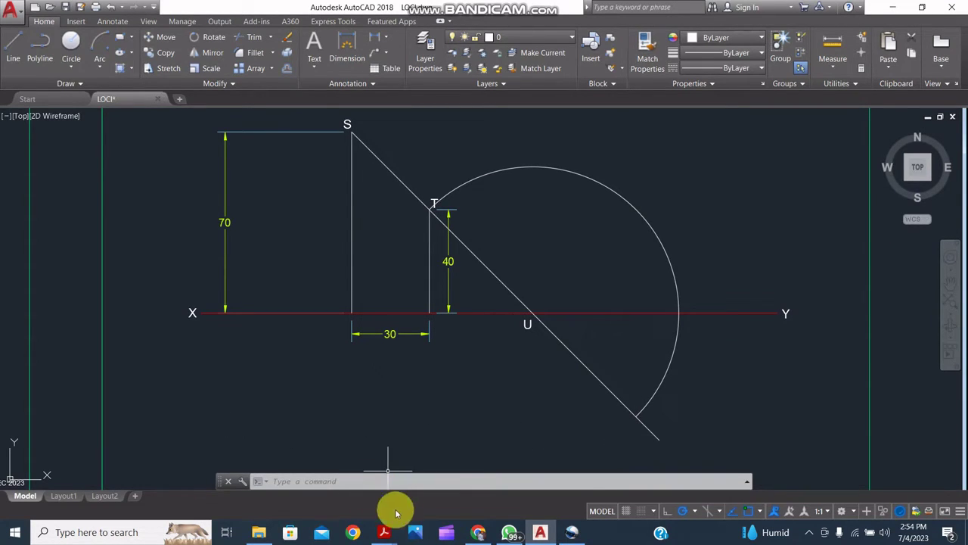
scroll(454, 408, down, 2)
mouse_move(424, 423)
middle_down()
mouse_move(503, 366)
mouse_move(520, 370)
middle_up()
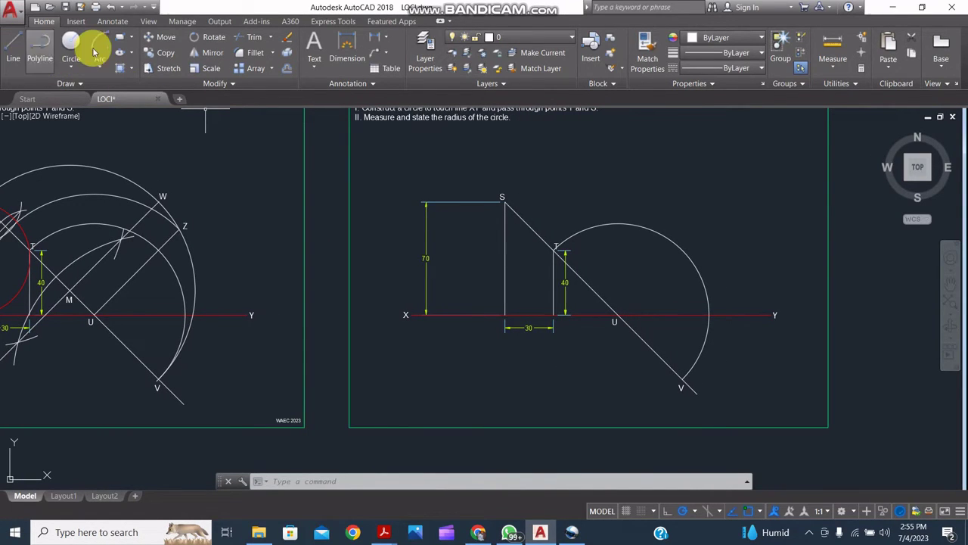
- Draw crossing arcs centred on V and S with a 90 start distance, ending below XY
click(97, 46)
middle_drag(751, 367, 633, 363)
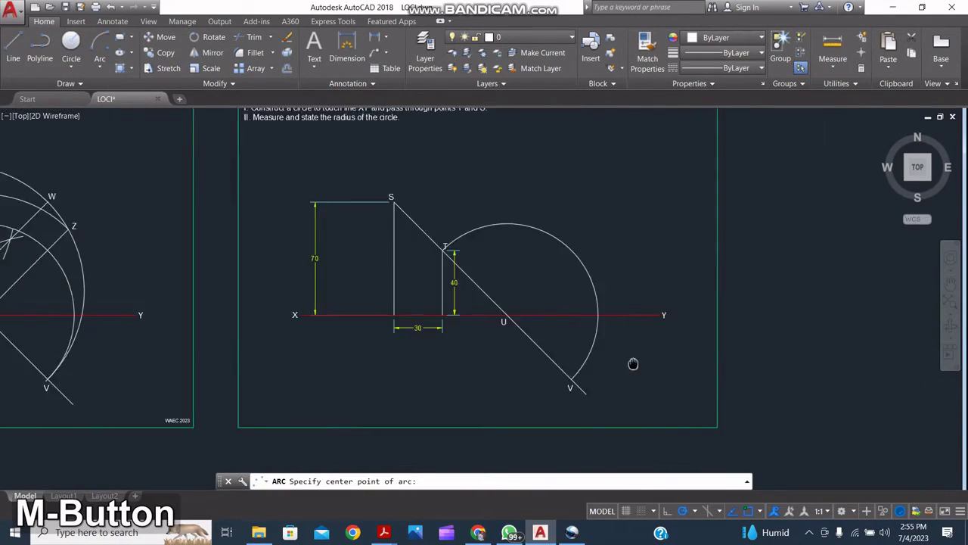
scroll(567, 346, up, 1)
scroll(513, 368, up, 3)
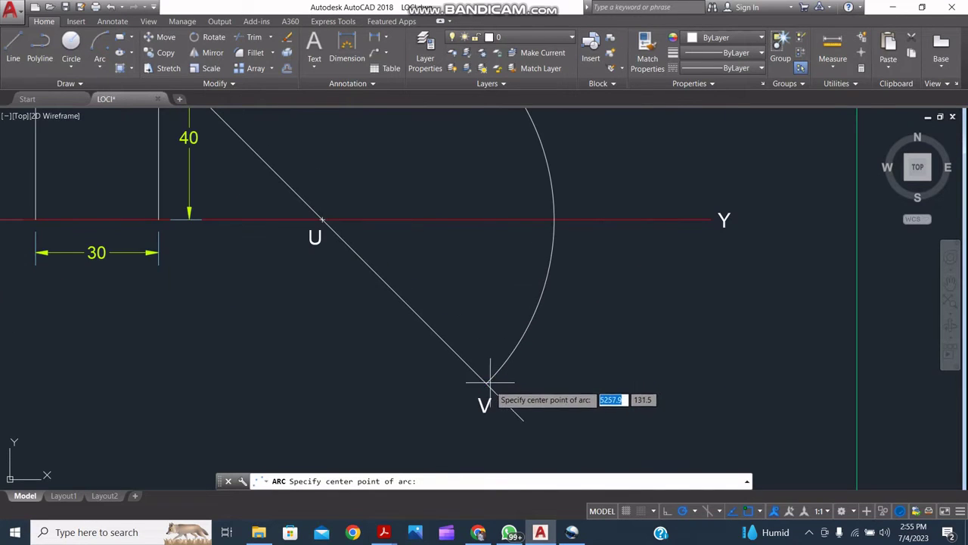
click(486, 383)
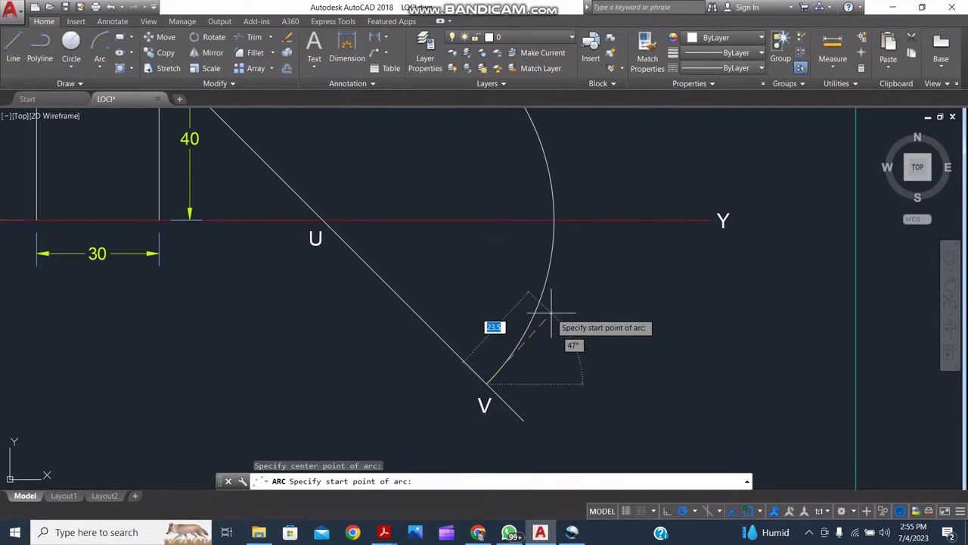
scroll(484, 233, down, 3)
mouse_move(447, 173)
middle_down()
mouse_move(476, 246)
mouse_move(443, 222)
middle_up()
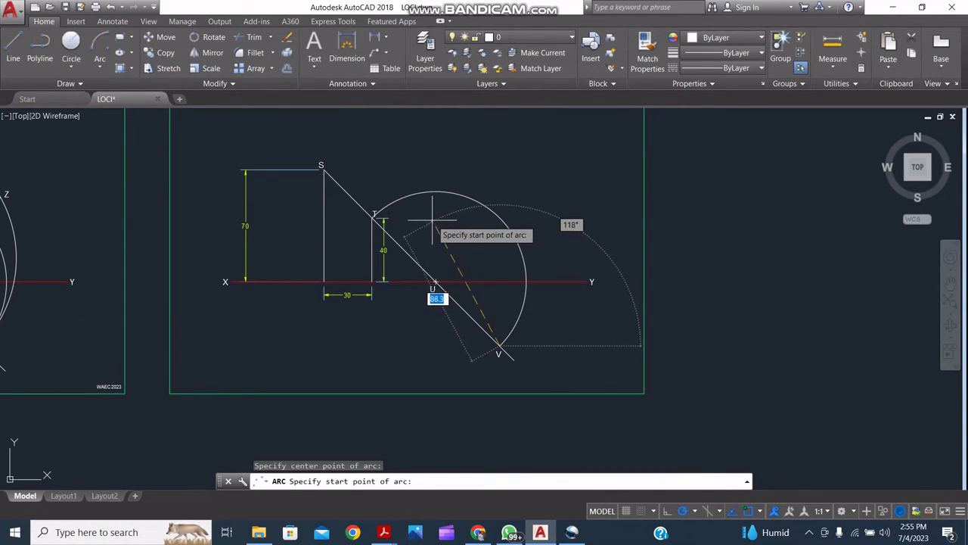
click(435, 295)
click(321, 165)
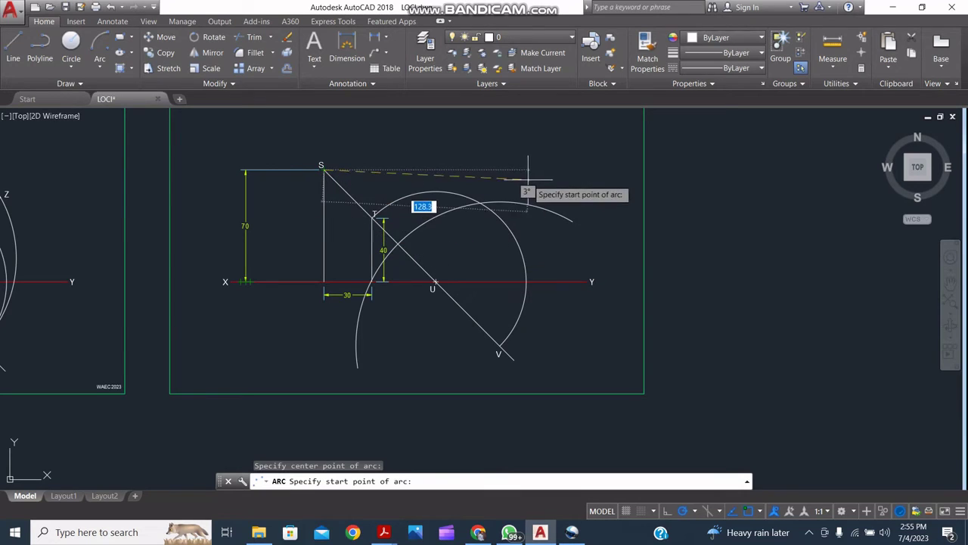
text(90)
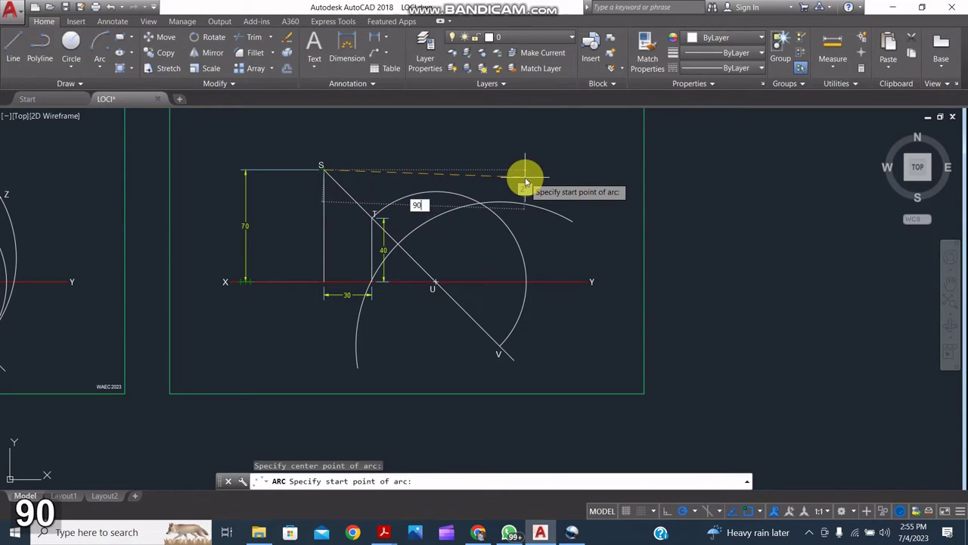
key(Return)
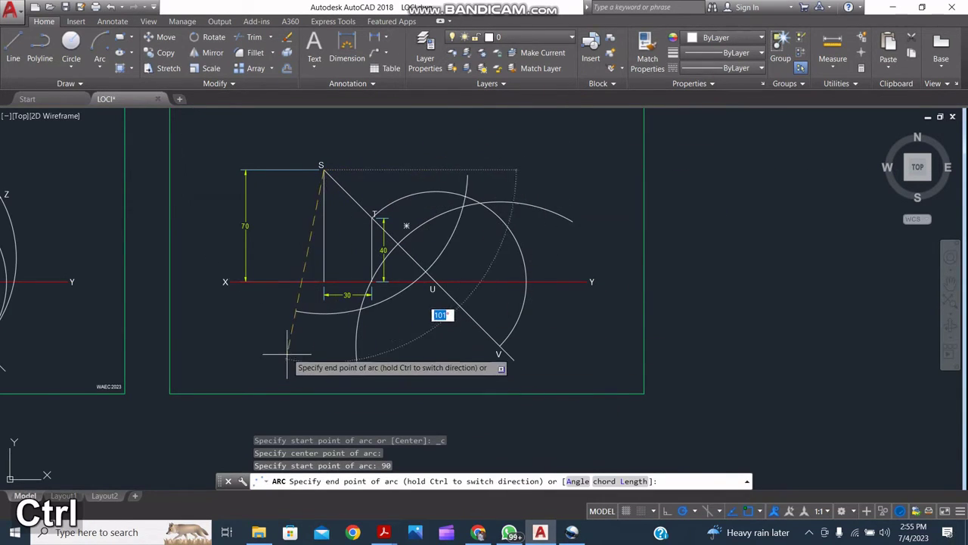
click(305, 340)
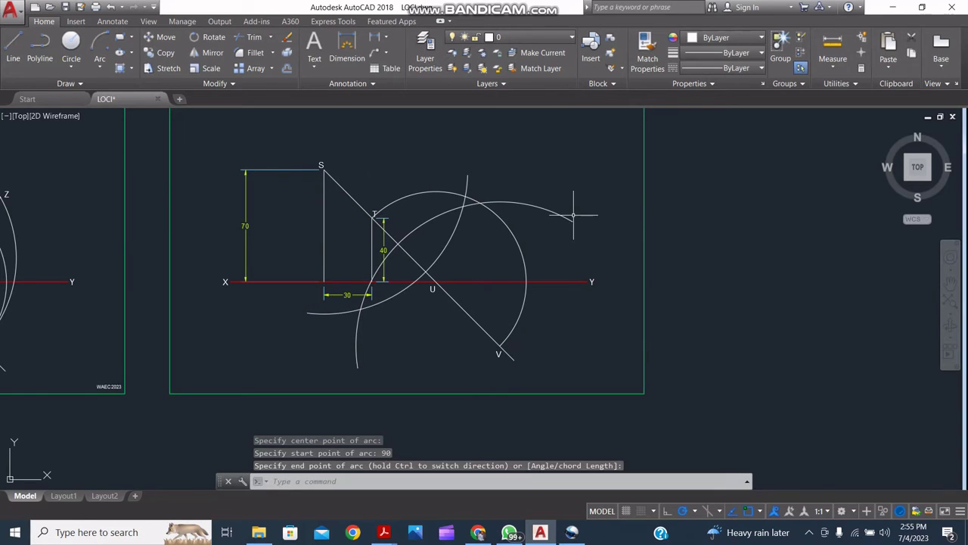
- Shorten the new arc by grip-lengthening its end point
click(572, 220)
click(572, 220)
key(ctrl)
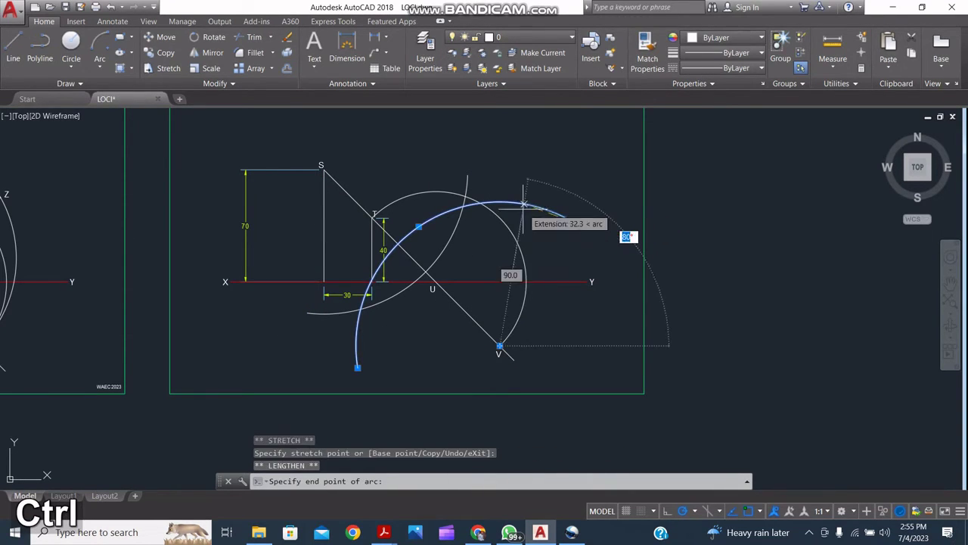
click(500, 202)
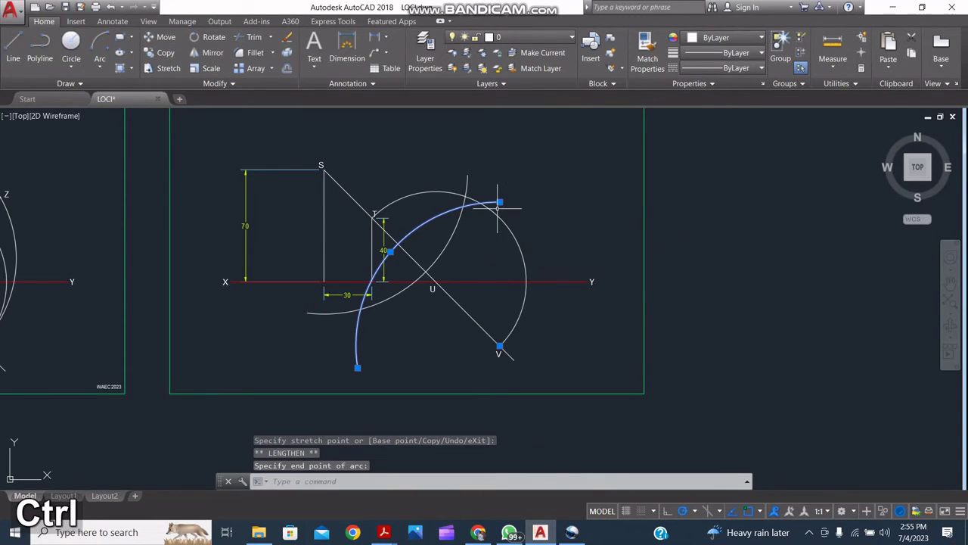
- Draw the bisector line joining the lower and upper arc crossings
click(13, 47)
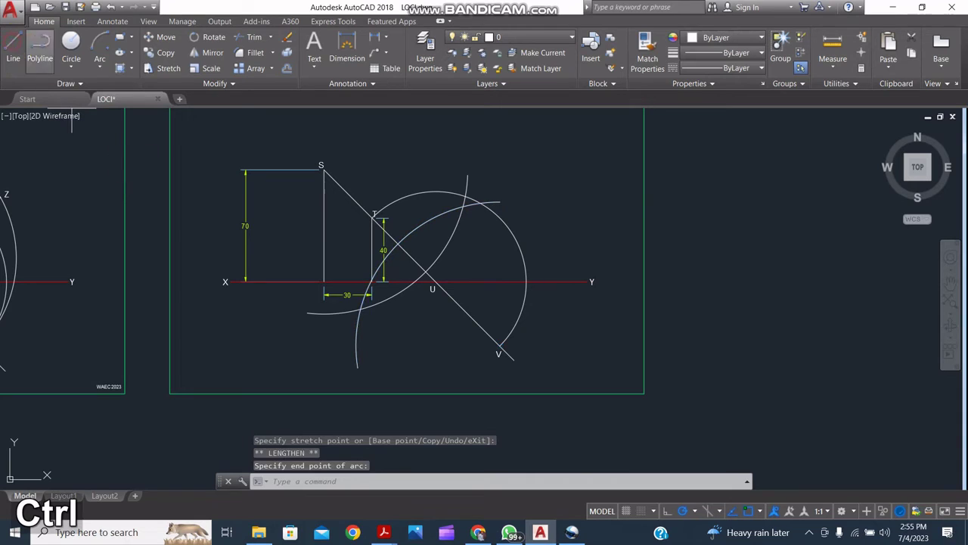
click(361, 308)
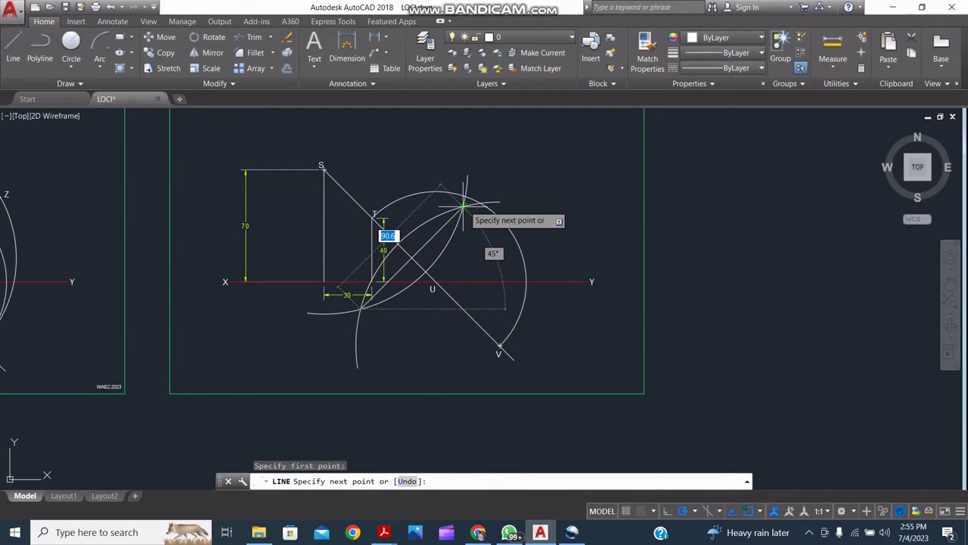
click(463, 205)
key(Escape)
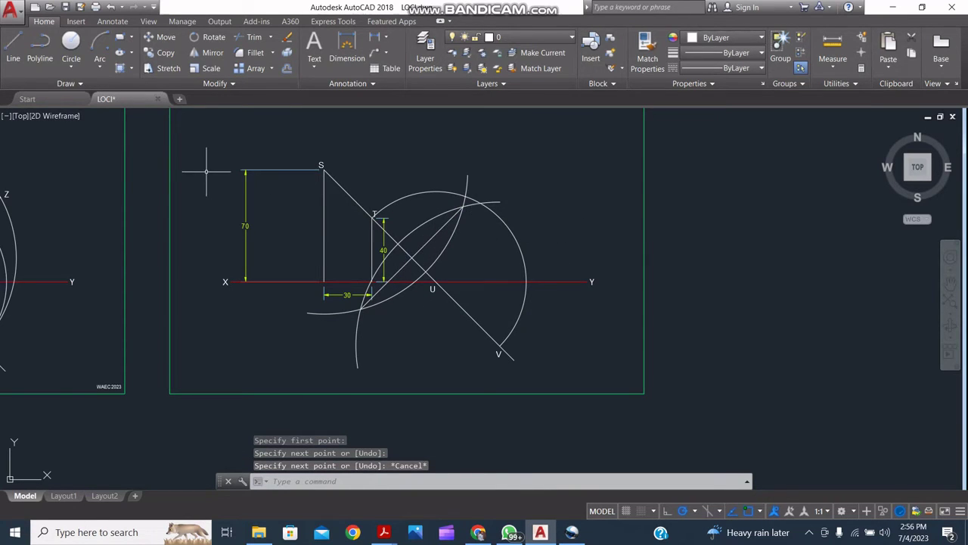
- Draw a large arc centred at midpoint M sweeping from S round to V
middle_drag(23, 306, 226, 319)
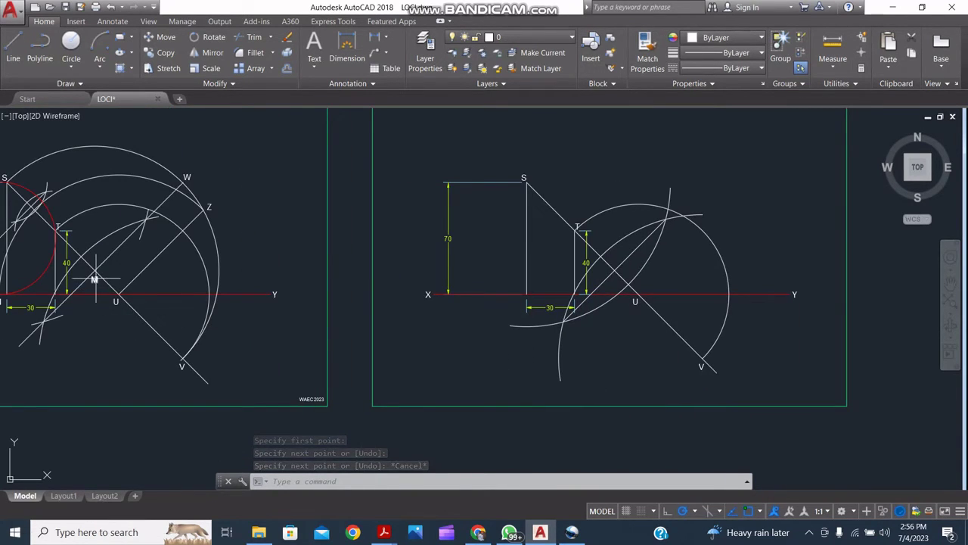
click(100, 44)
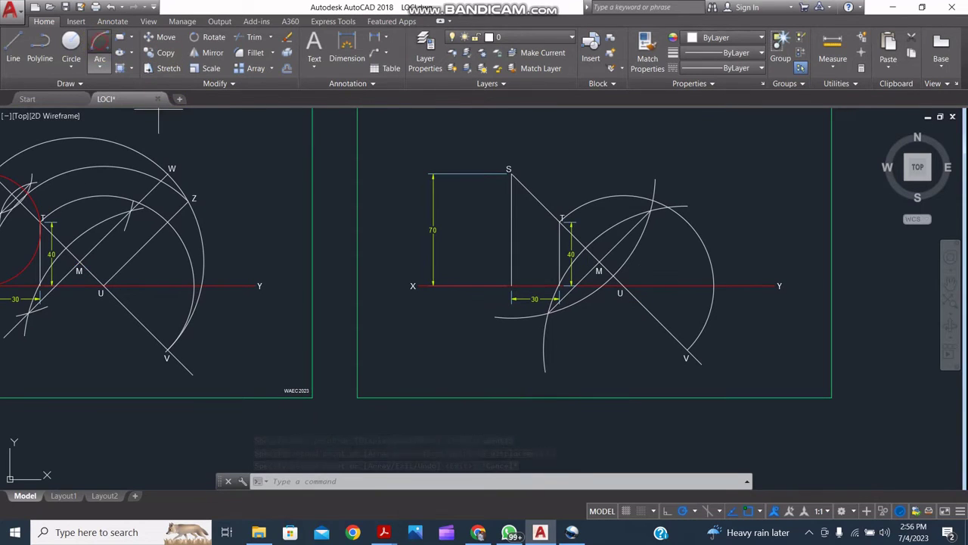
scroll(597, 266, up, 2)
click(598, 262)
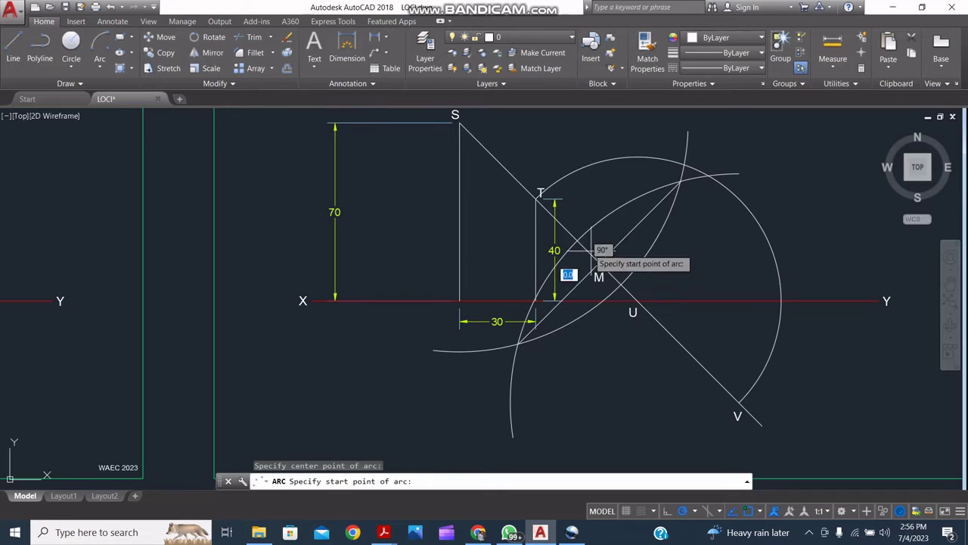
click(456, 121)
key(ctrl)
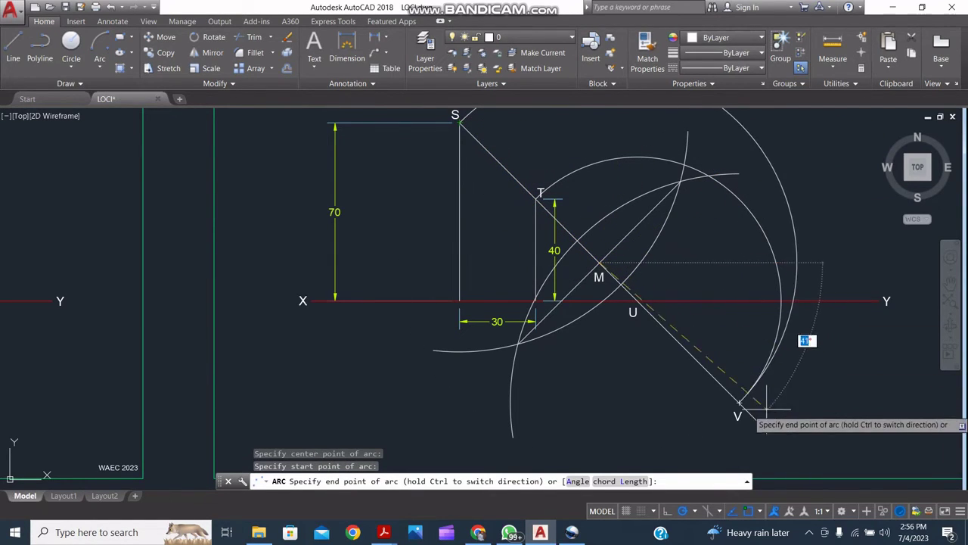
click(738, 401)
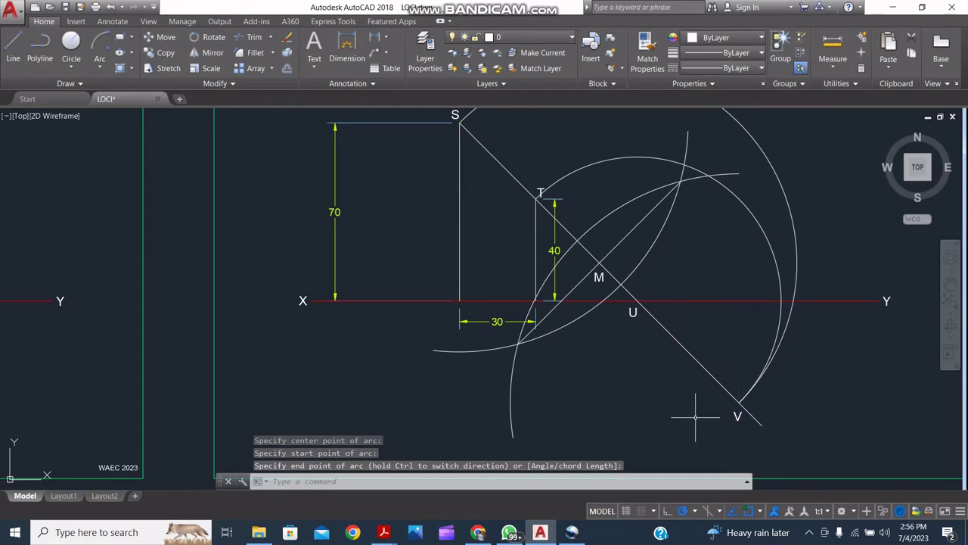
middle_drag(770, 385, 768, 428)
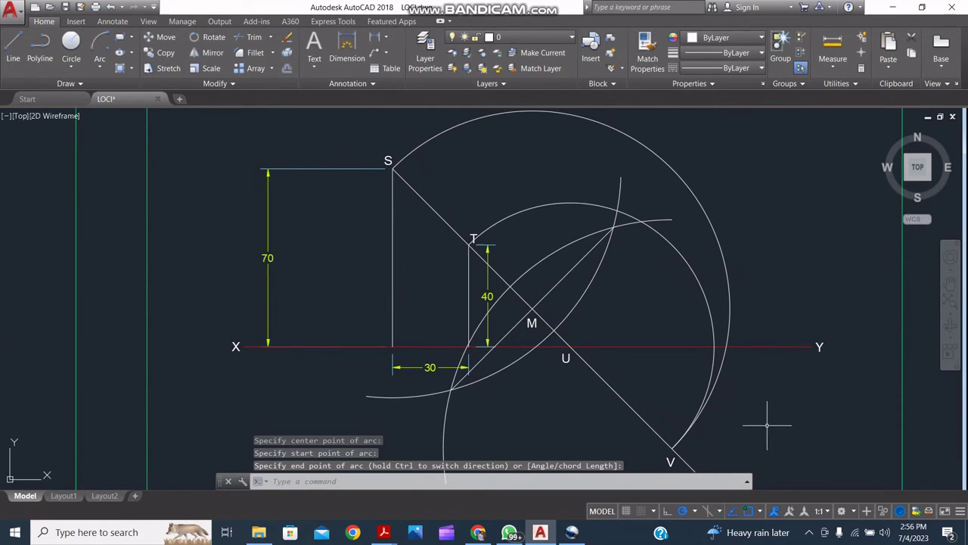
middle_drag(767, 425, 746, 402)
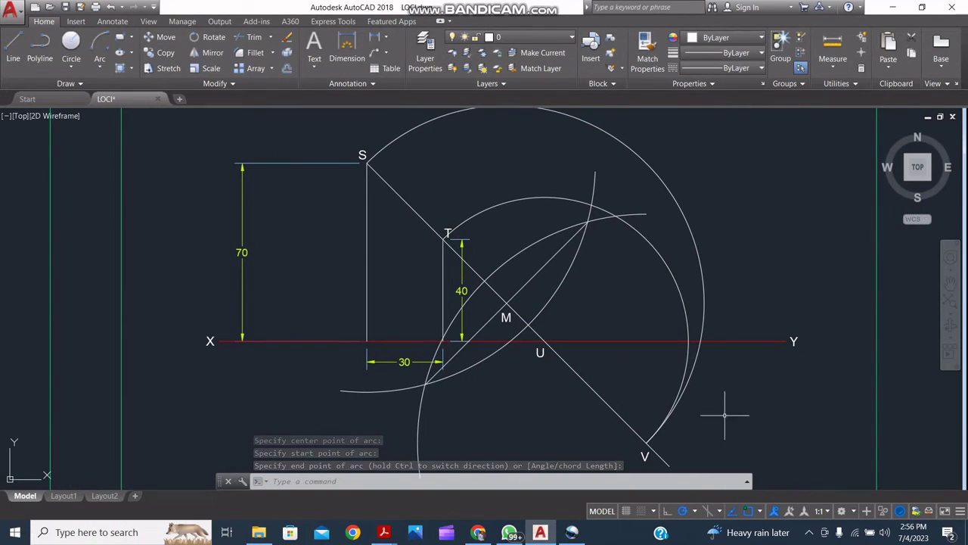
- Draw an arc centred at T with 25 start distance, sweeping across line ST
click(103, 52)
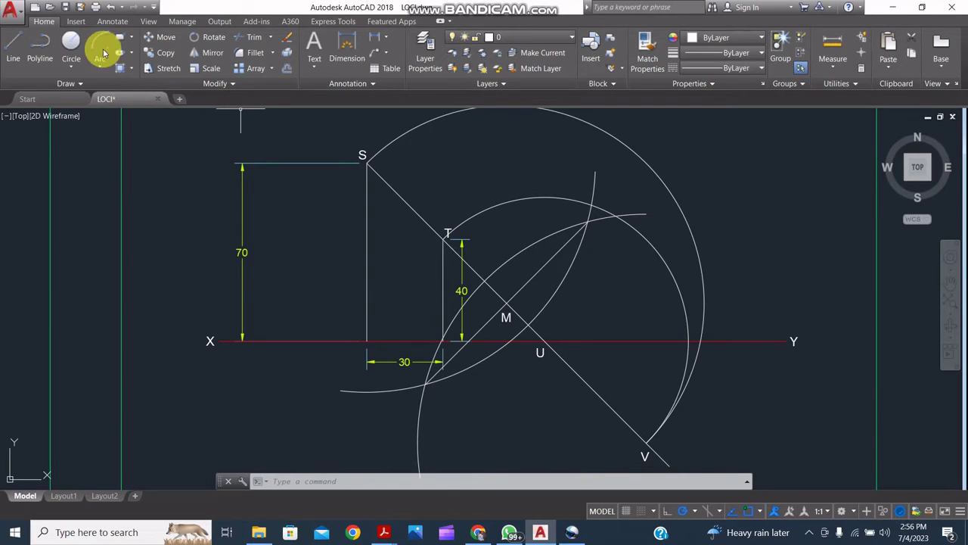
click(99, 40)
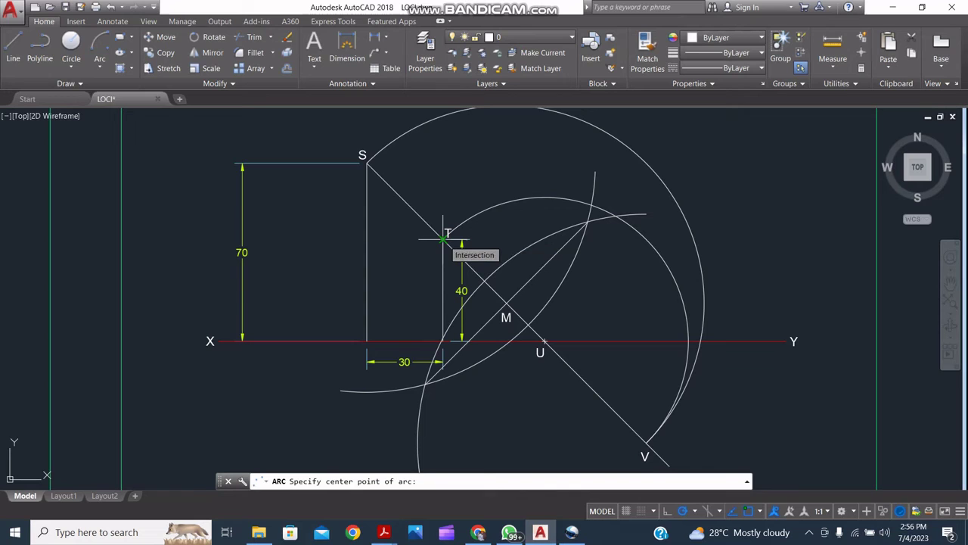
click(443, 239)
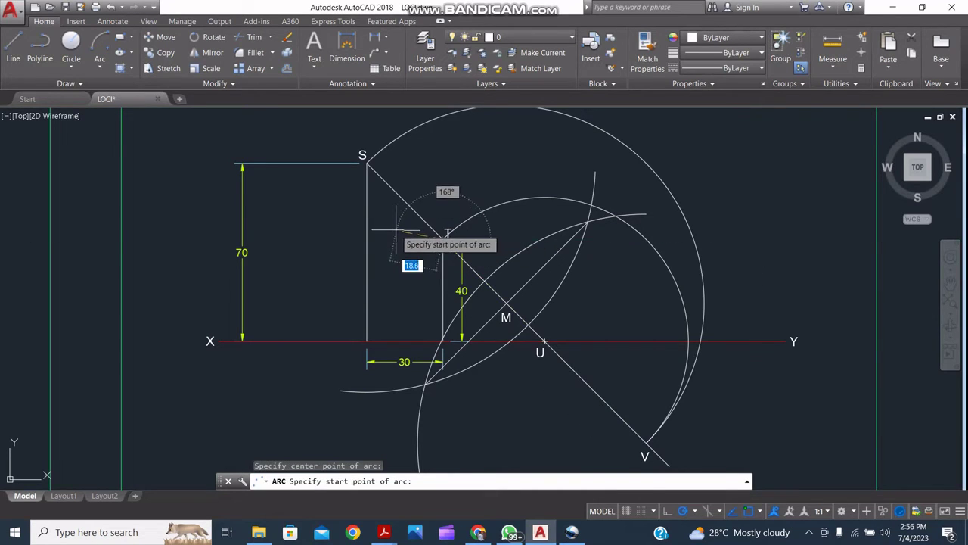
text(25)
key(Return)
key(ctrl)
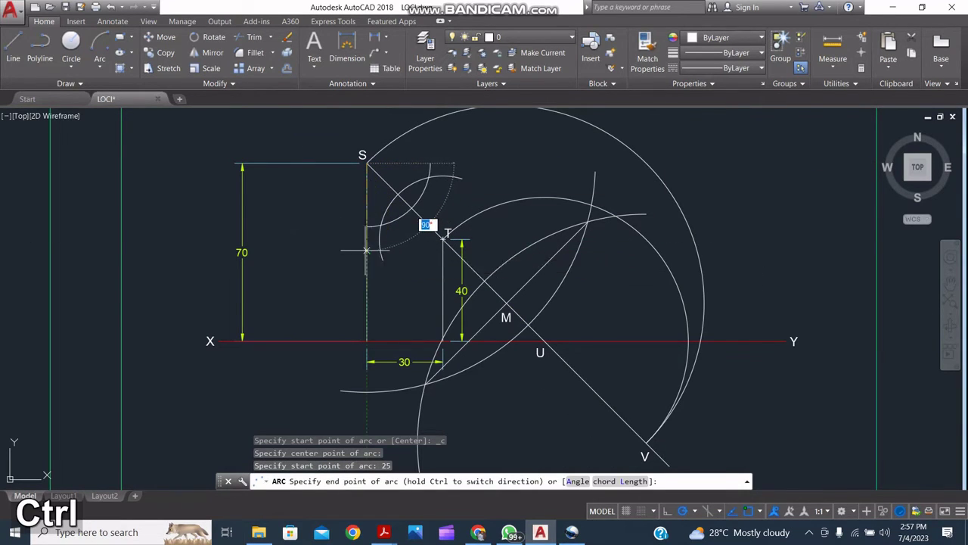
click(444, 237)
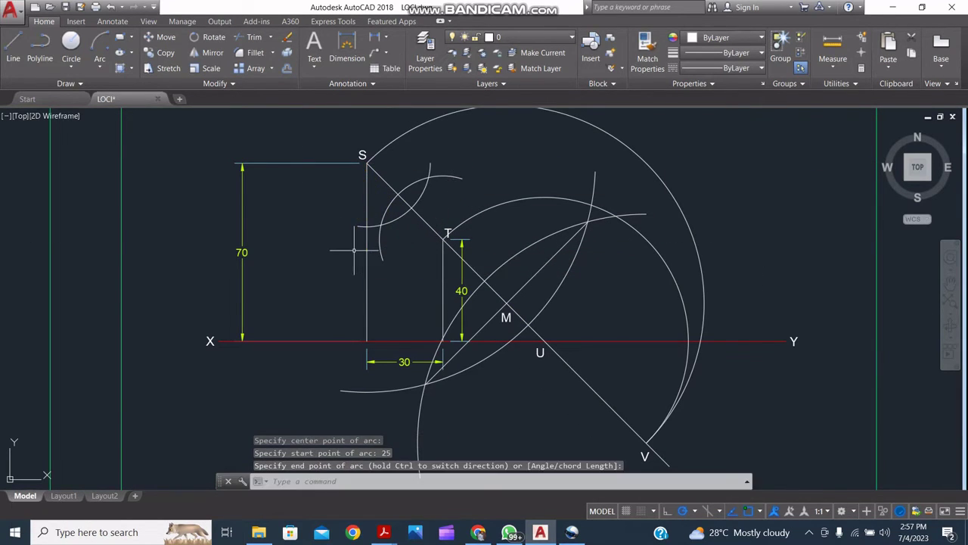
- Draw the short bisector line through the arc crossings near S, then try grip-lengthening it
click(11, 49)
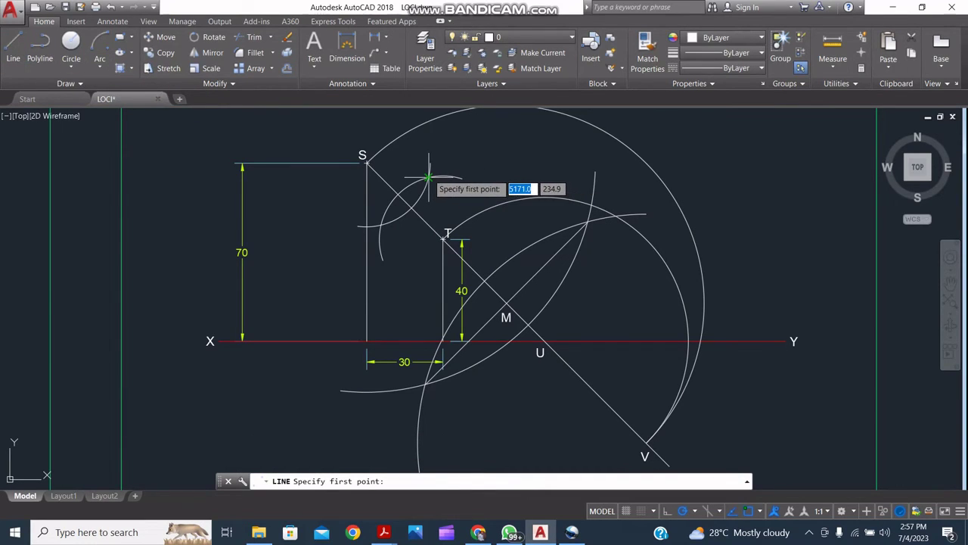
click(428, 177)
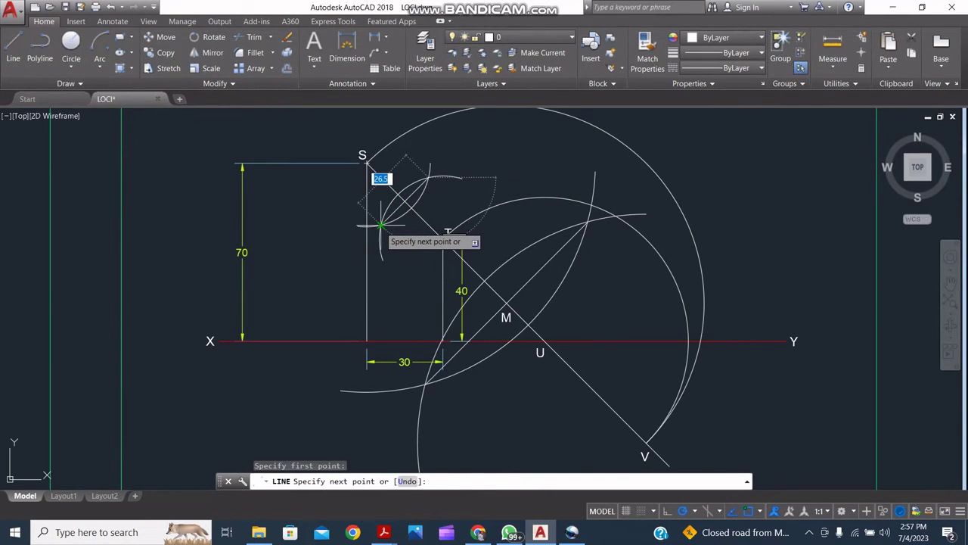
click(446, 234)
key(Escape)
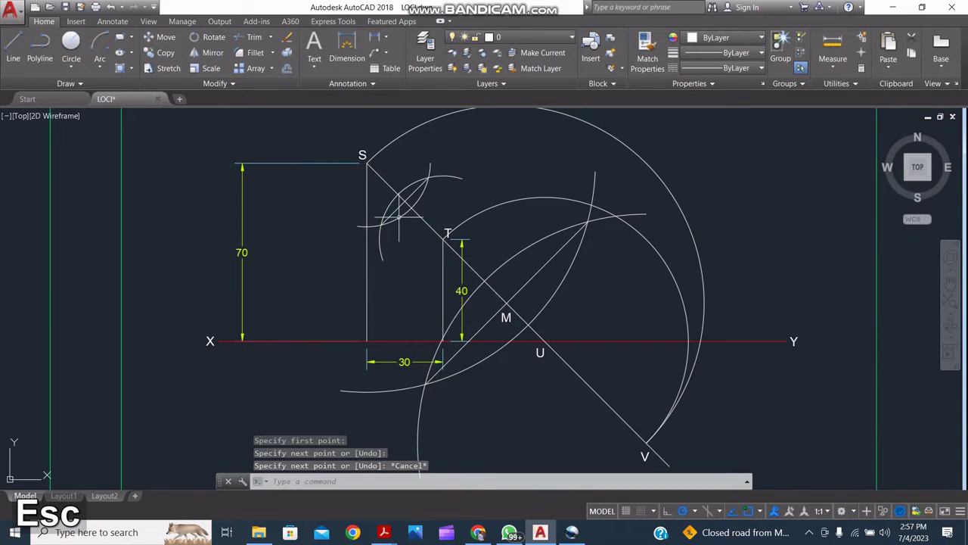
click(383, 222)
click(380, 224)
key(ctrl)
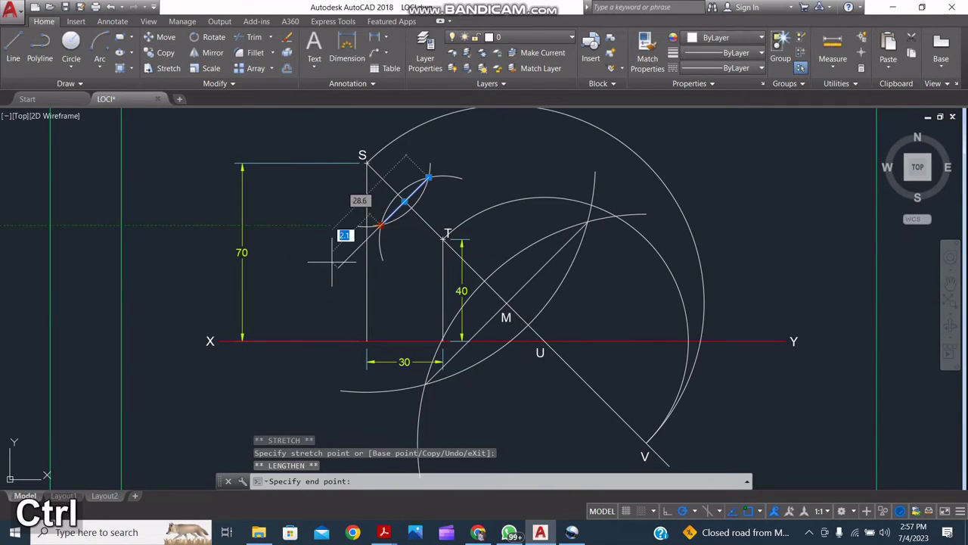
key(Escape)
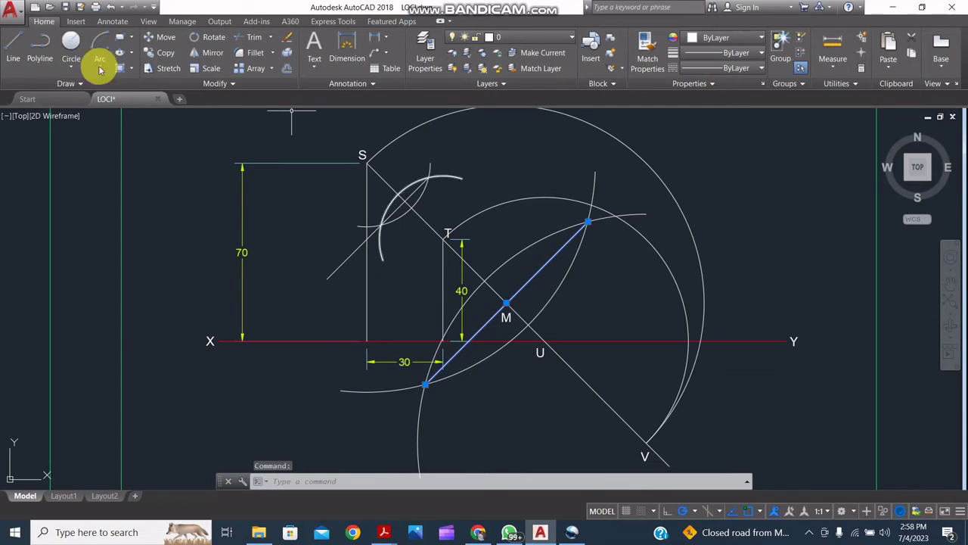
- Copy the sloping line from its lower endpoint so it passes through U
click(160, 52)
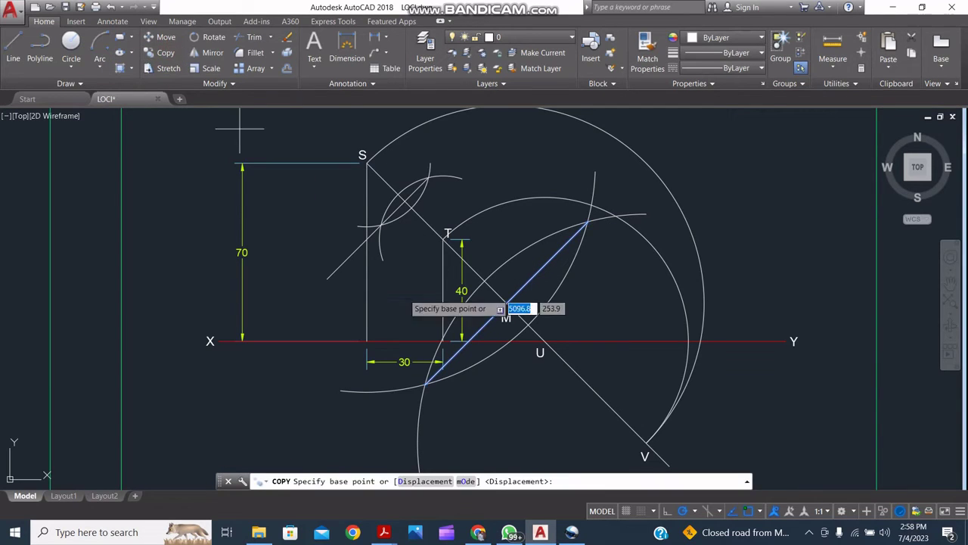
click(426, 384)
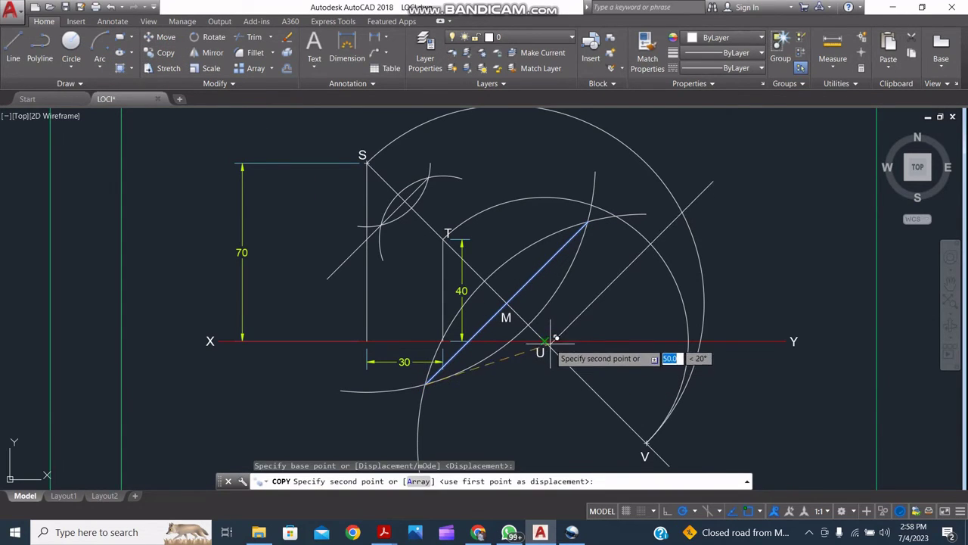
click(545, 342)
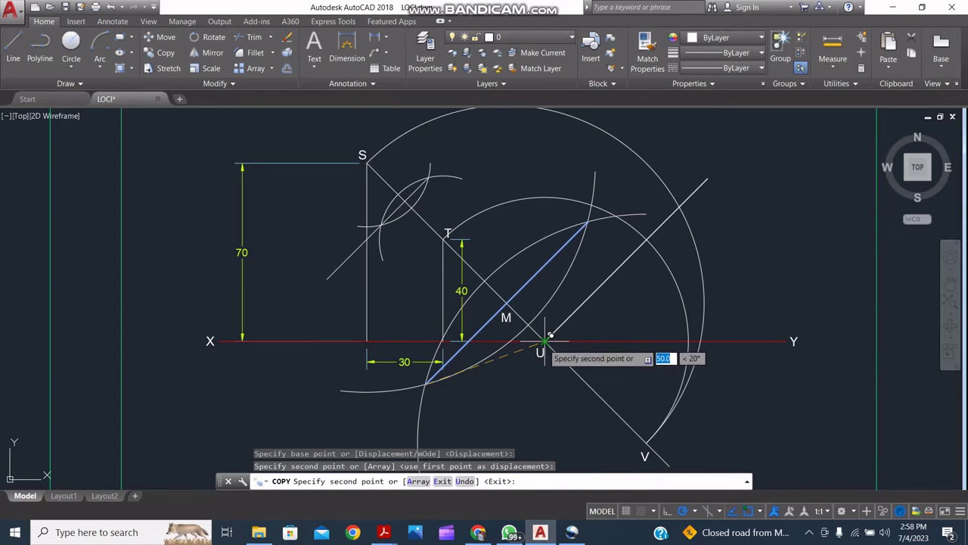
key(Escape)
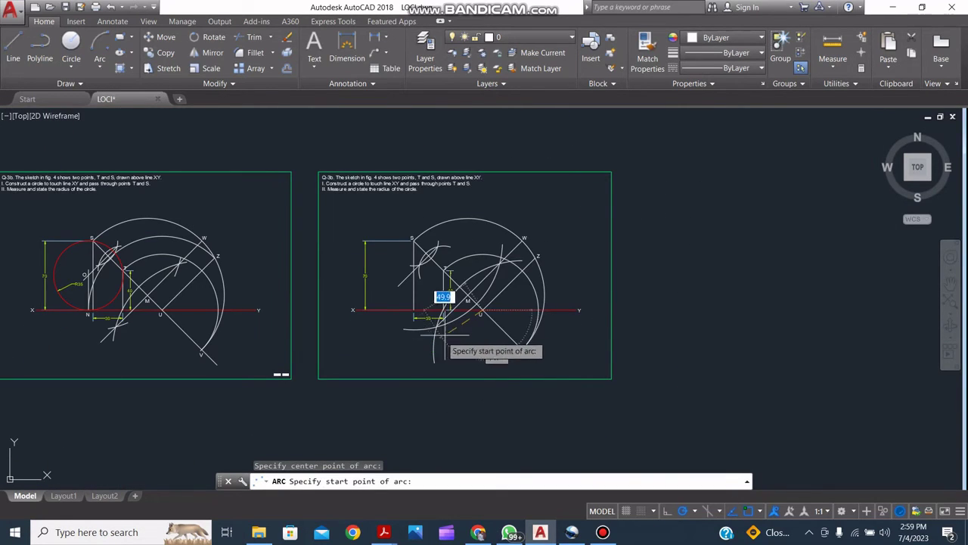
- Draw an arc from Z down to line XY to locate point N
scroll(537, 279, up, 5)
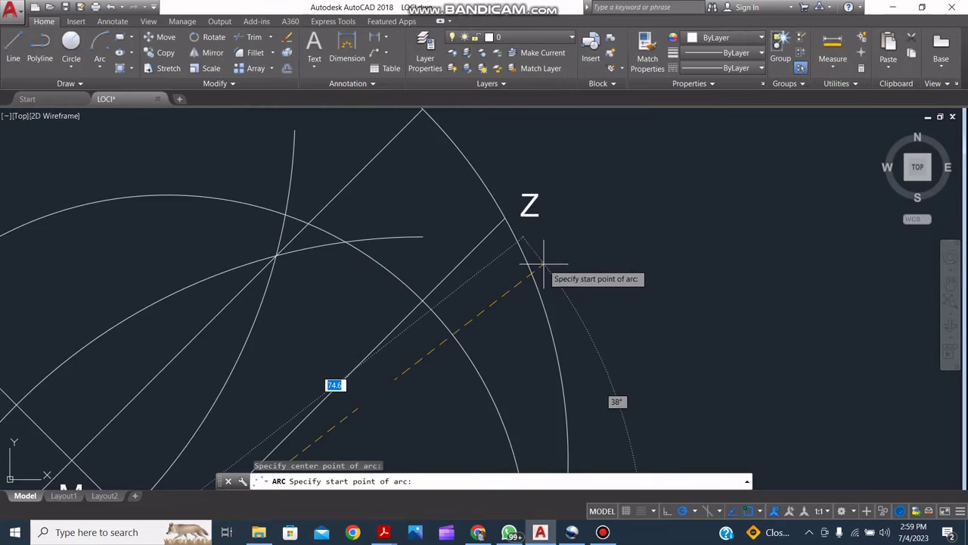
scroll(538, 255, down, 2)
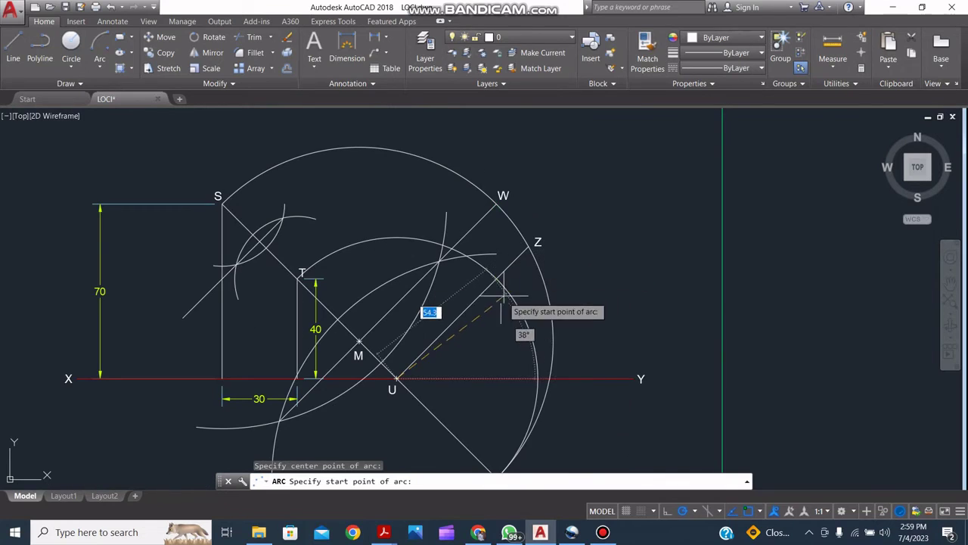
click(528, 245)
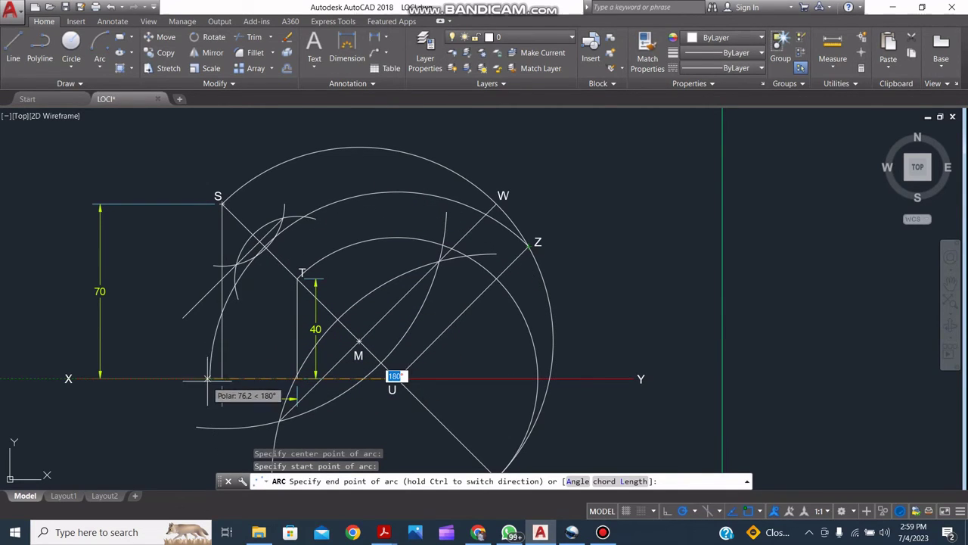
click(209, 378)
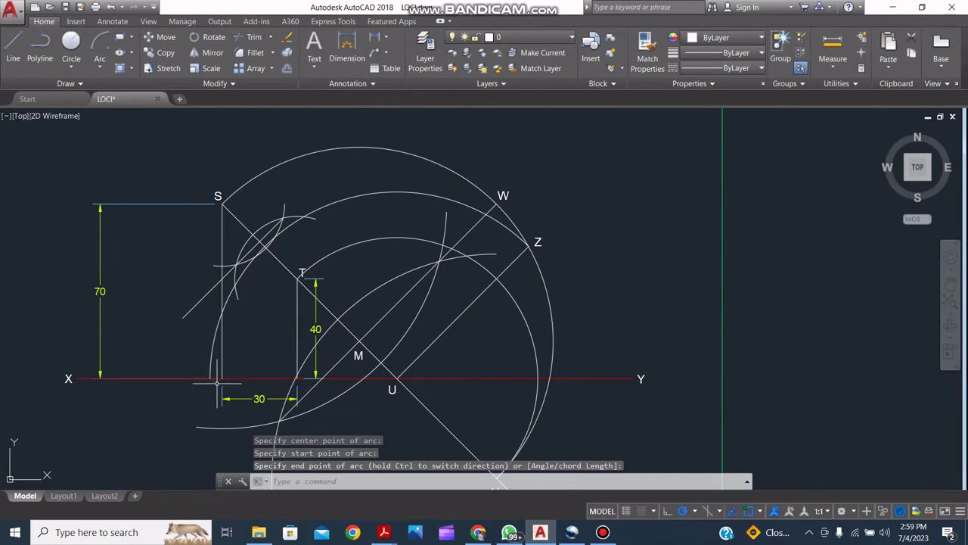
middle_drag(171, 395, 239, 364)
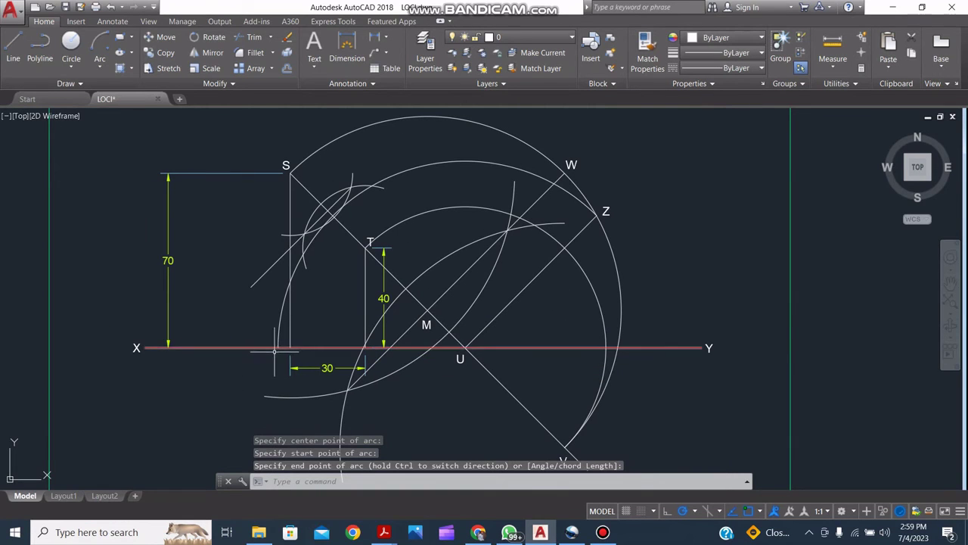
middle_drag(156, 378, 245, 361)
key(Escape)
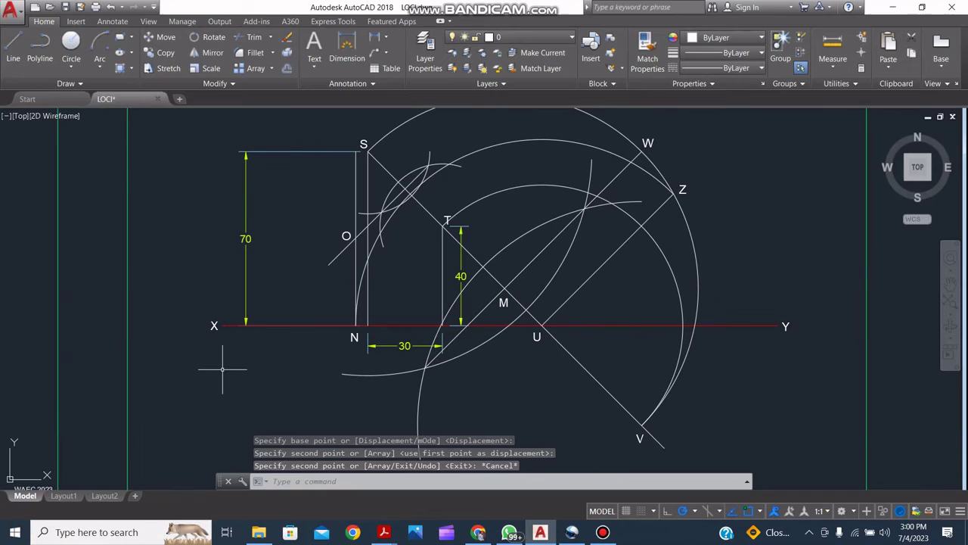
- On the OUTLINE layer, draw a circle centred at O with its radius reaching T
click(539, 38)
click(508, 173)
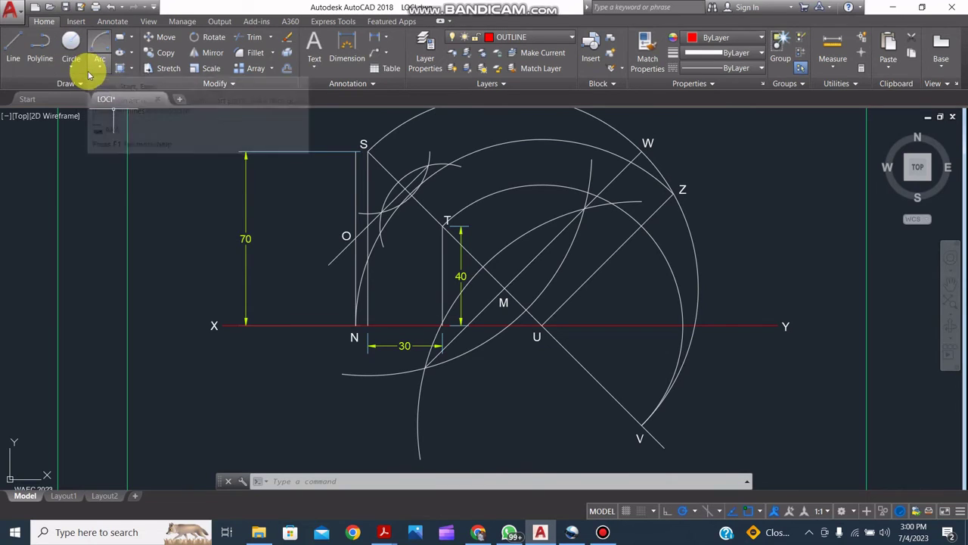
click(70, 42)
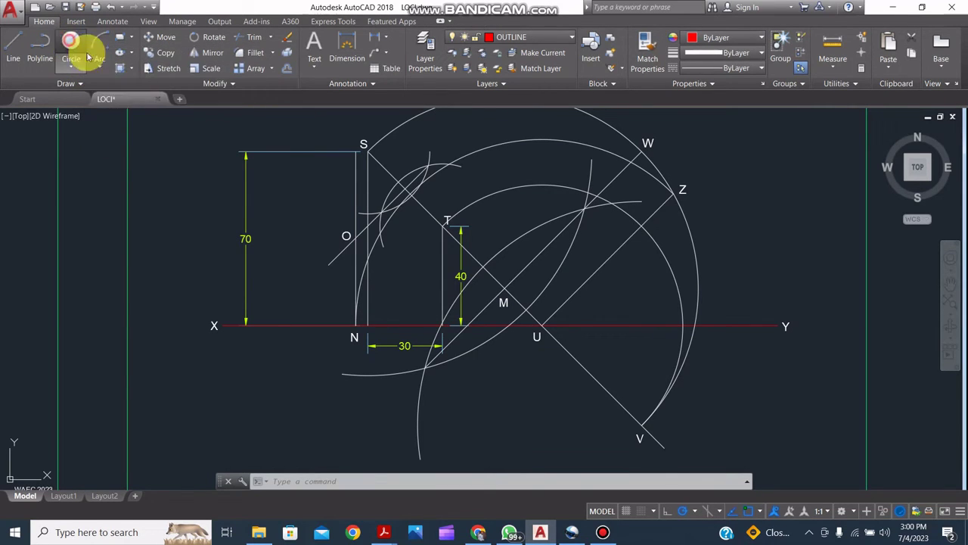
click(355, 238)
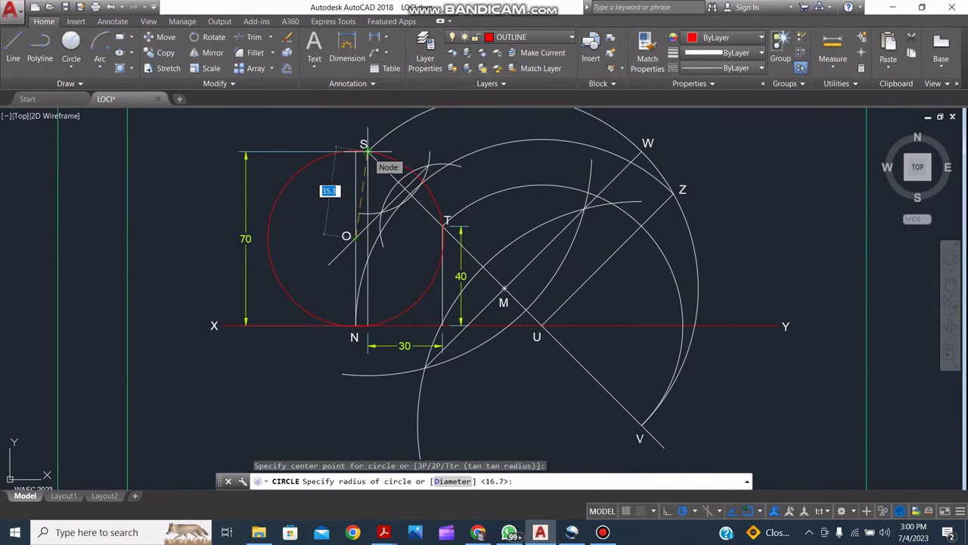
scroll(366, 152, up, 5)
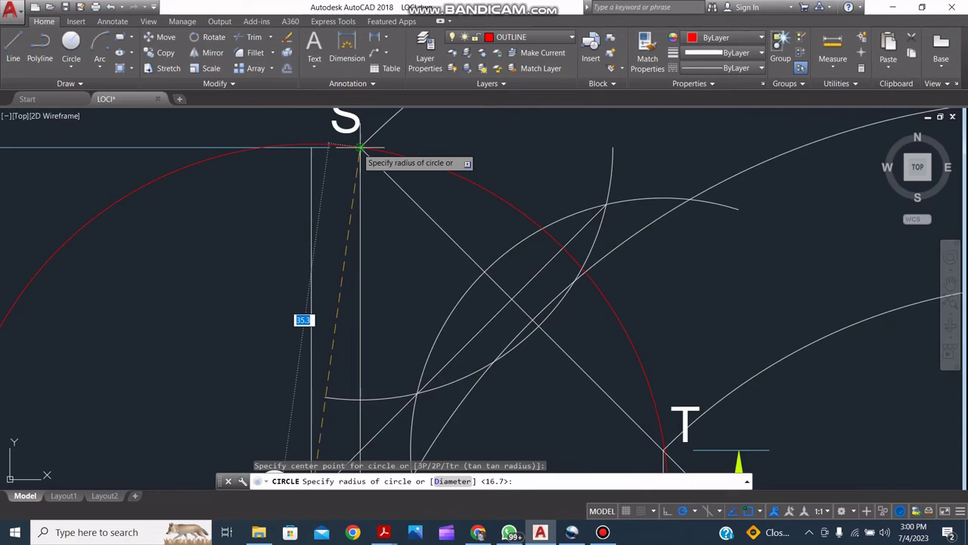
scroll(361, 147, down, 5)
scroll(353, 148, up, 2)
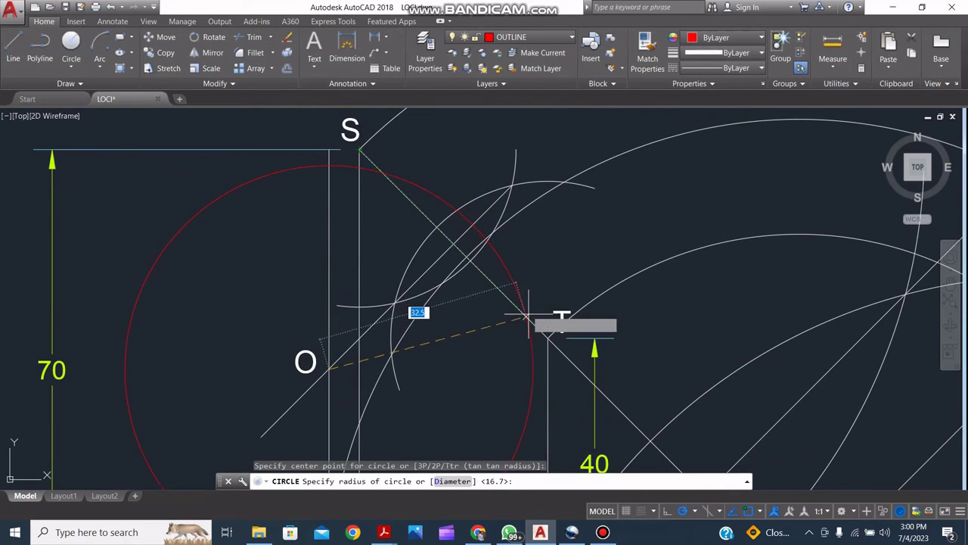
click(547, 338)
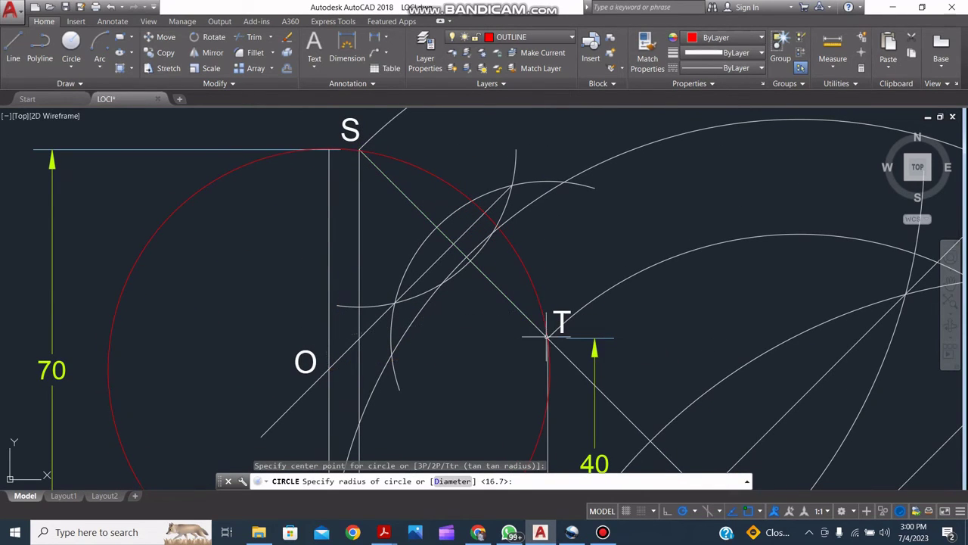
scroll(516, 371, down, 2)
mouse_move(665, 396)
middle_down()
mouse_move(613, 340)
mouse_move(608, 313)
middle_up()
scroll(616, 339, down, 2)
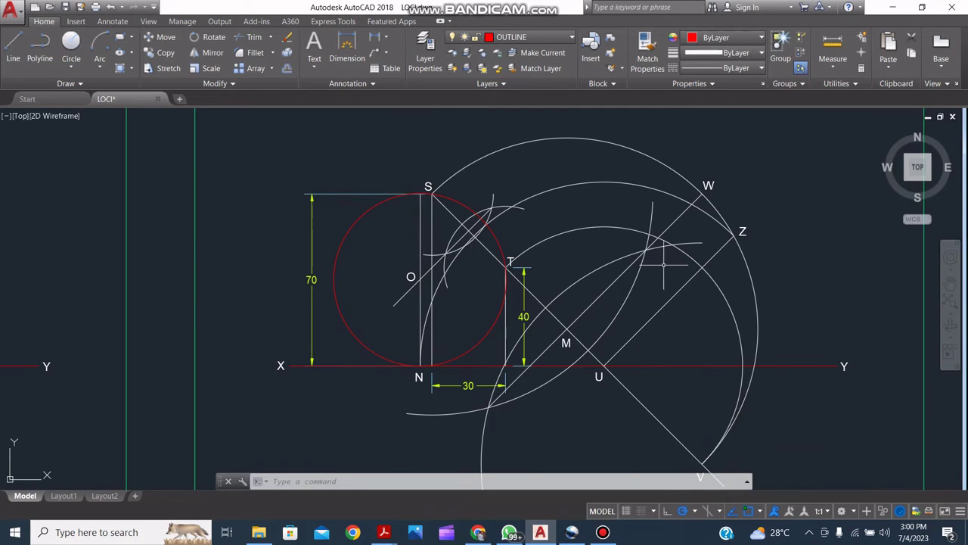
mouse_move(801, 417)
middle_down()
mouse_move(780, 389)
mouse_move(770, 395)
middle_up()
scroll(780, 389, down, 2)
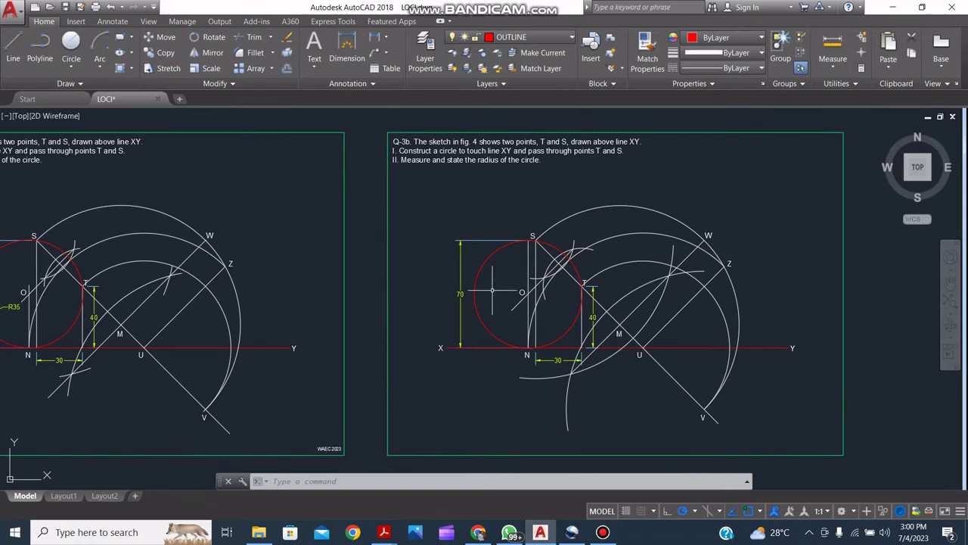
mouse_move(694, 335)
middle_down()
mouse_move(448, 335)
mouse_move(519, 337)
mouse_move(559, 326)
middle_up()
scroll(454, 331, up, 2)
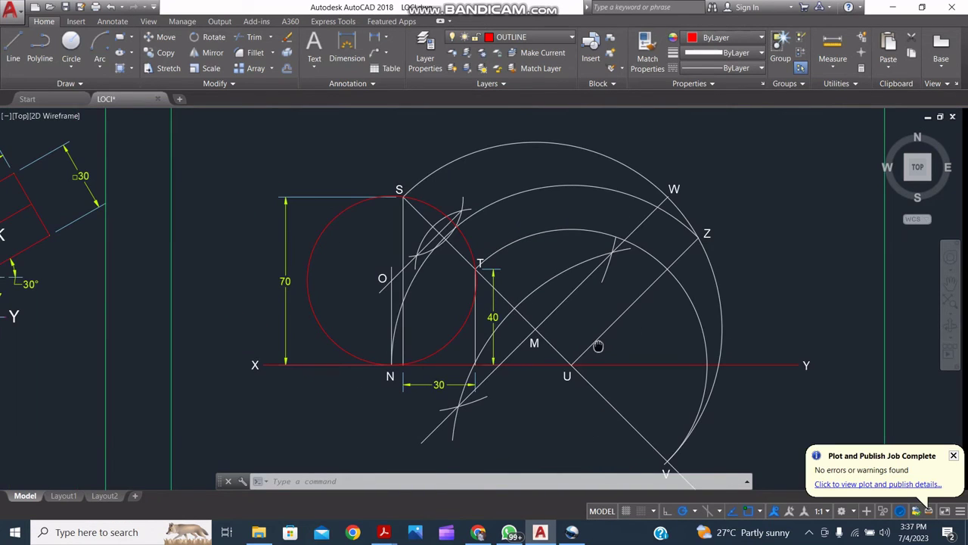
middle_drag(594, 342, 519, 345)
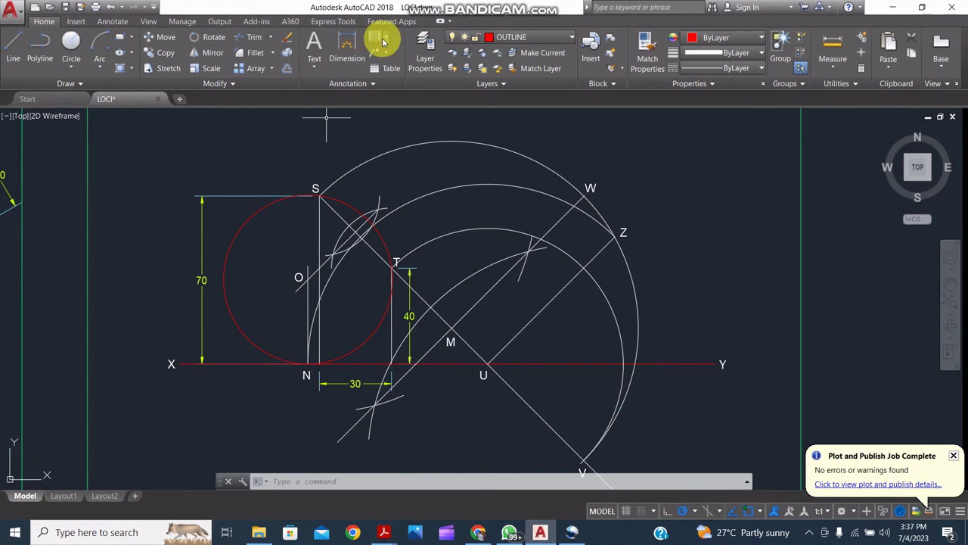
- Add an R35 radius dimension to the red circle, placed inside it
click(384, 38)
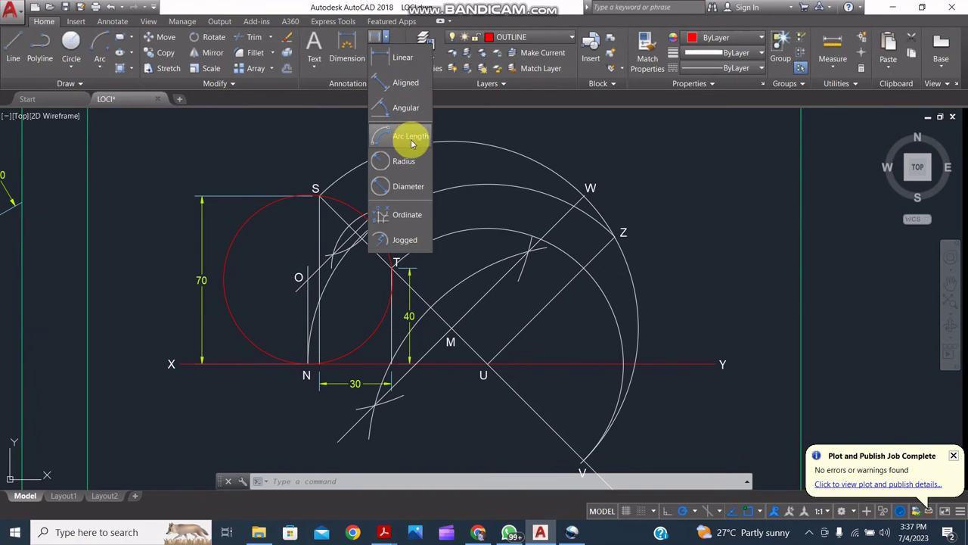
click(408, 172)
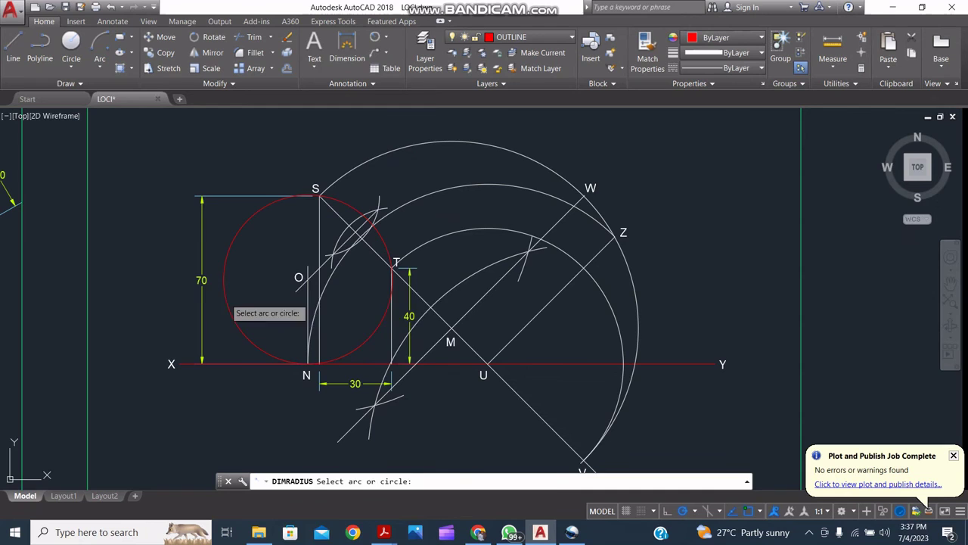
click(225, 304)
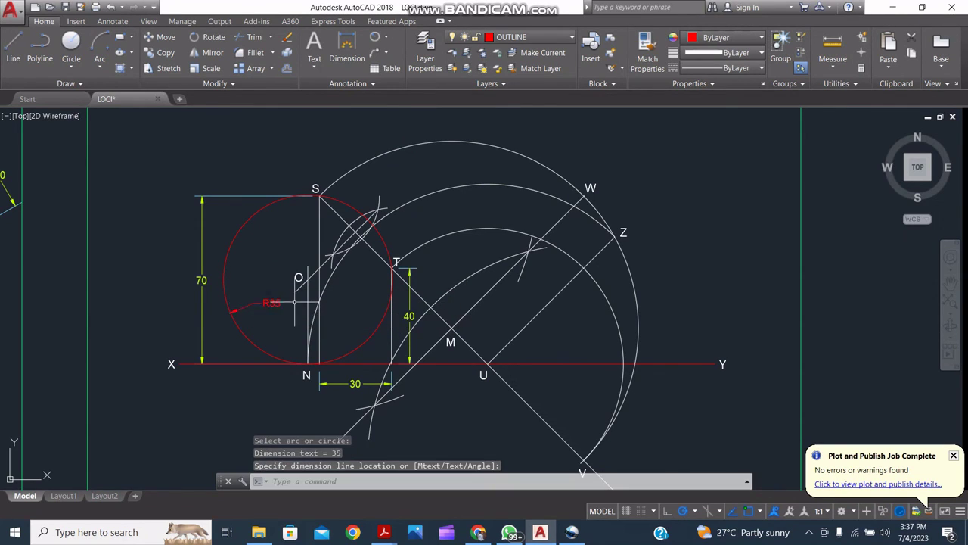
click(265, 304)
- Move the R35 dimension onto the dimension layer
click(277, 281)
click(253, 300)
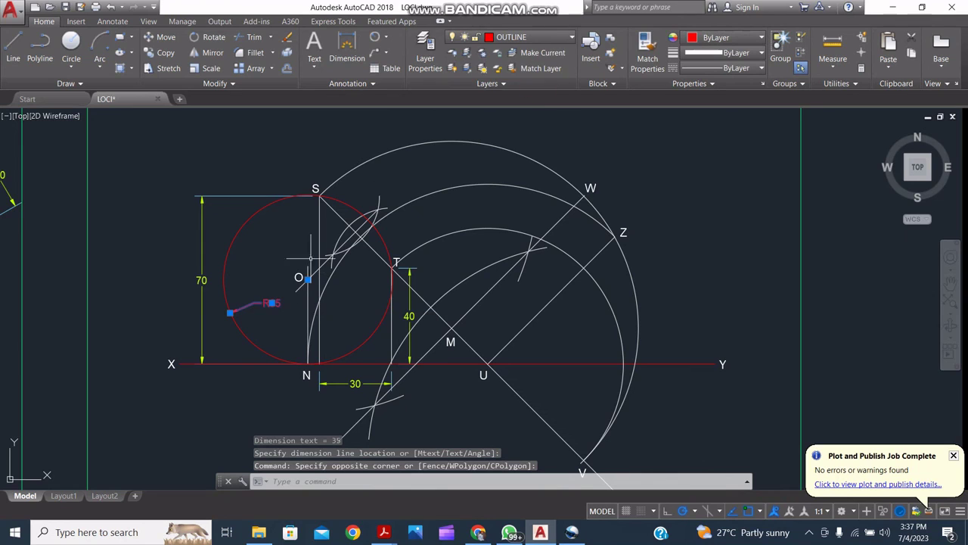
click(543, 43)
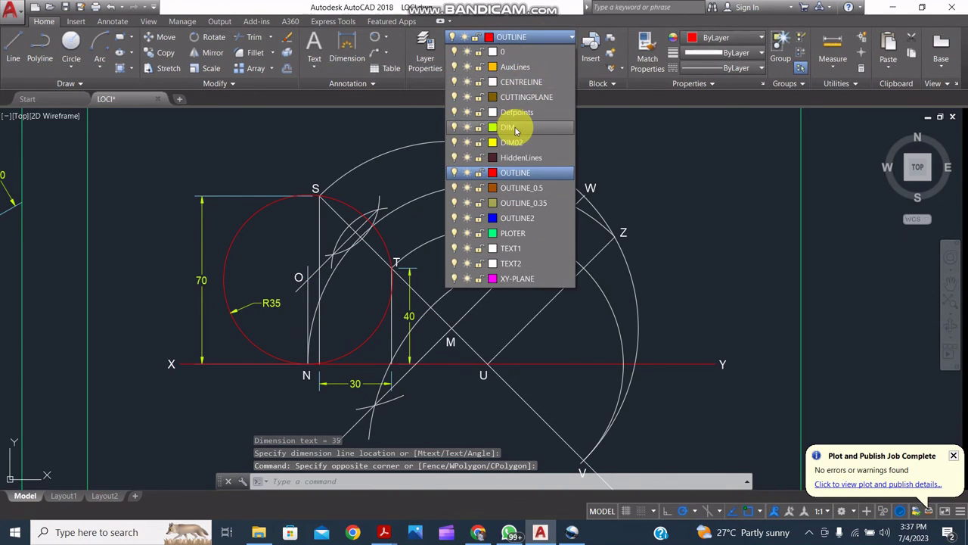
click(515, 130)
key(Escape)
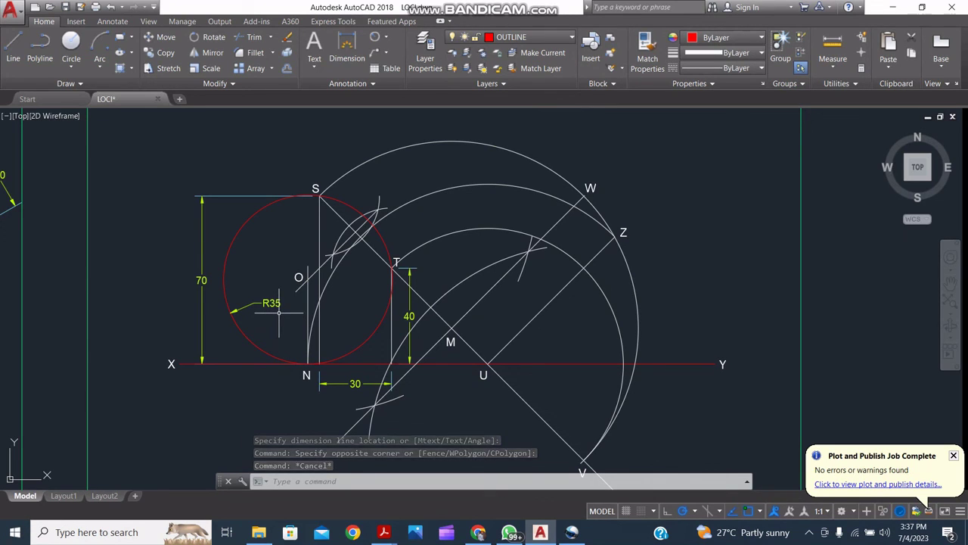
- Close the Plot and Publish Job Complete balloon
click(954, 457)
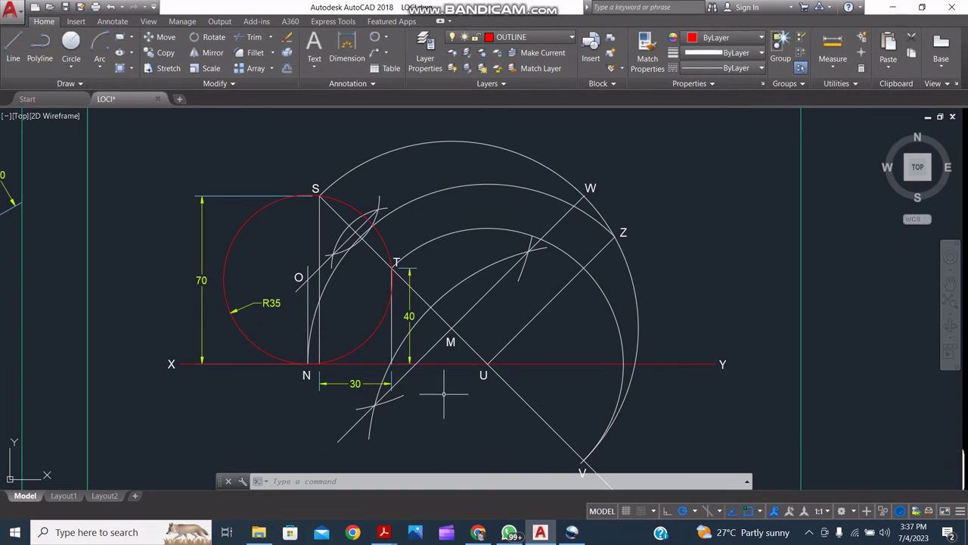